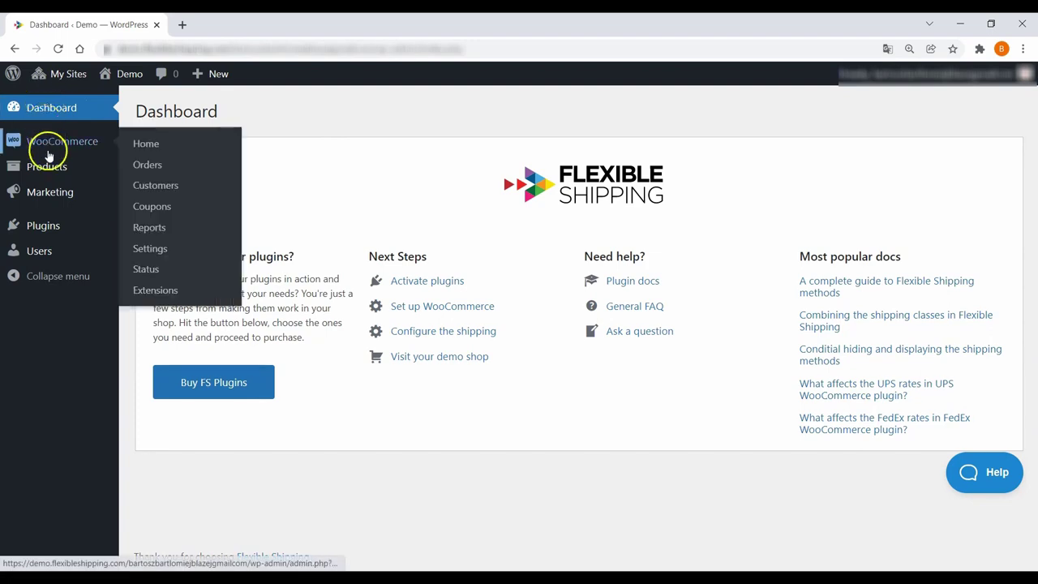
Open the USA shipping zone in the WooCommerce shipping settings.
click(160, 249)
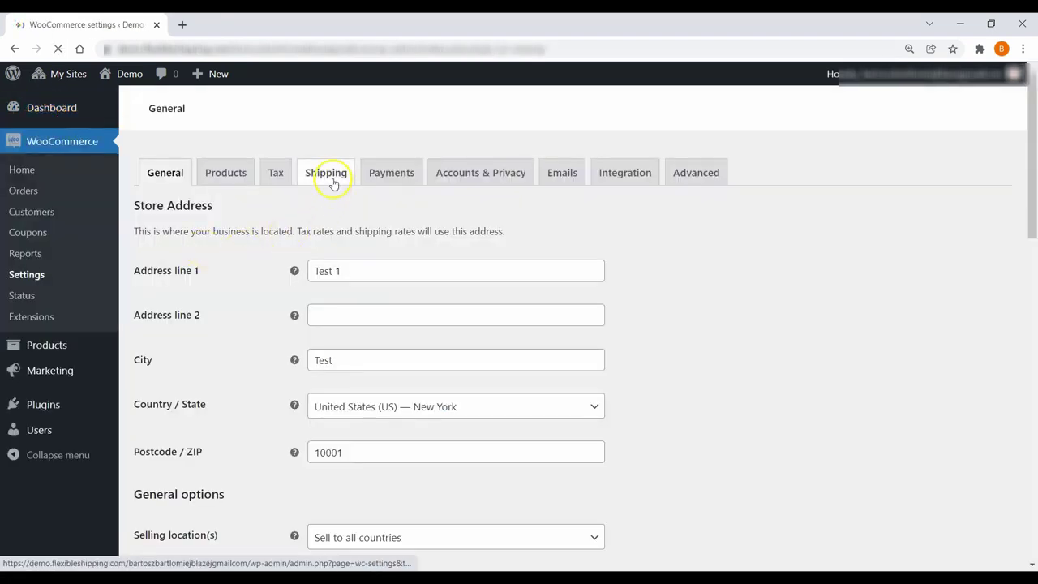
click(333, 182)
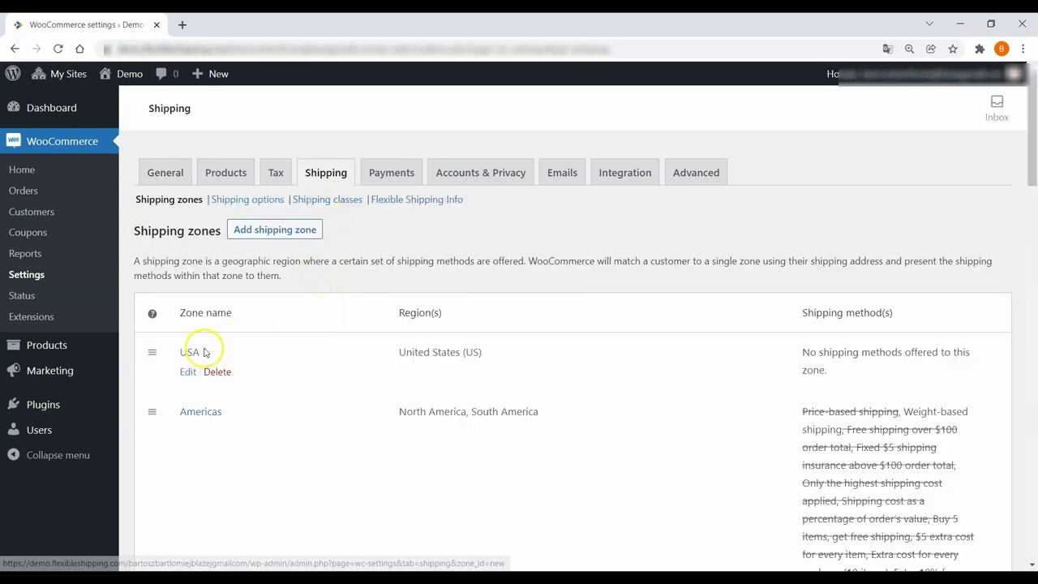
click(191, 352)
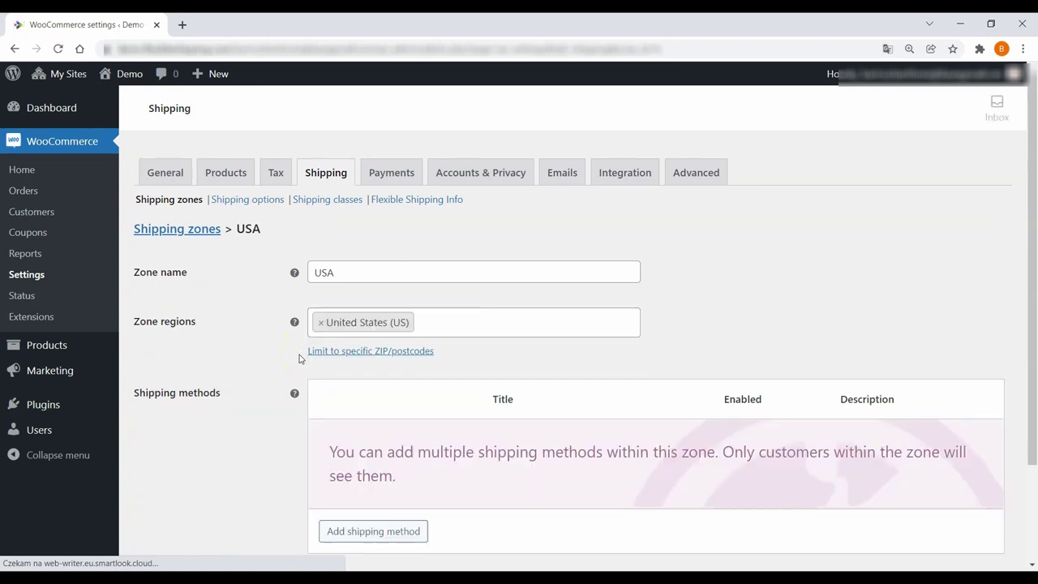
Add a Flexible Shipping method to the USA shipping zone.
click(416, 466)
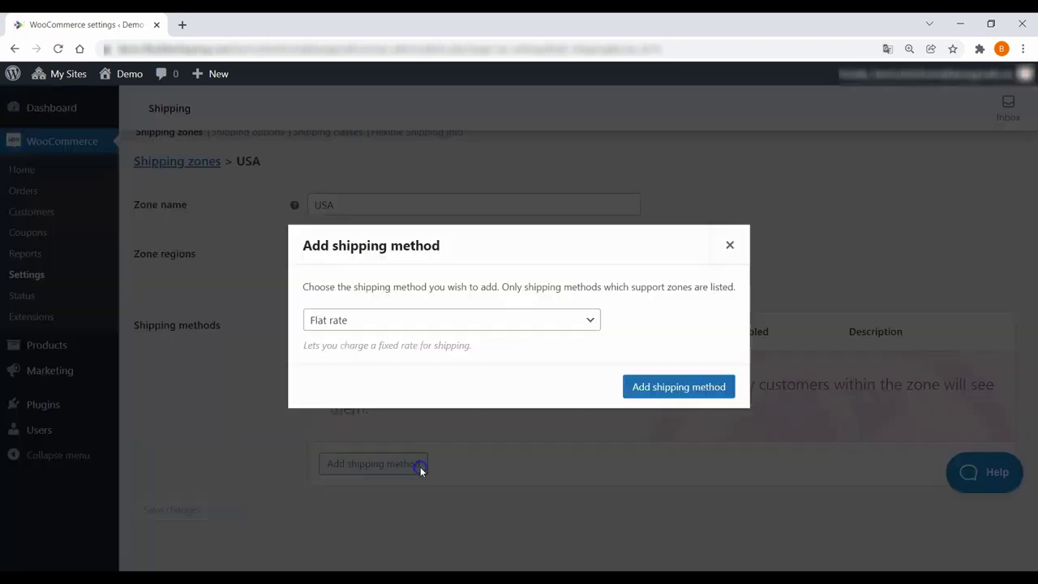
click(589, 319)
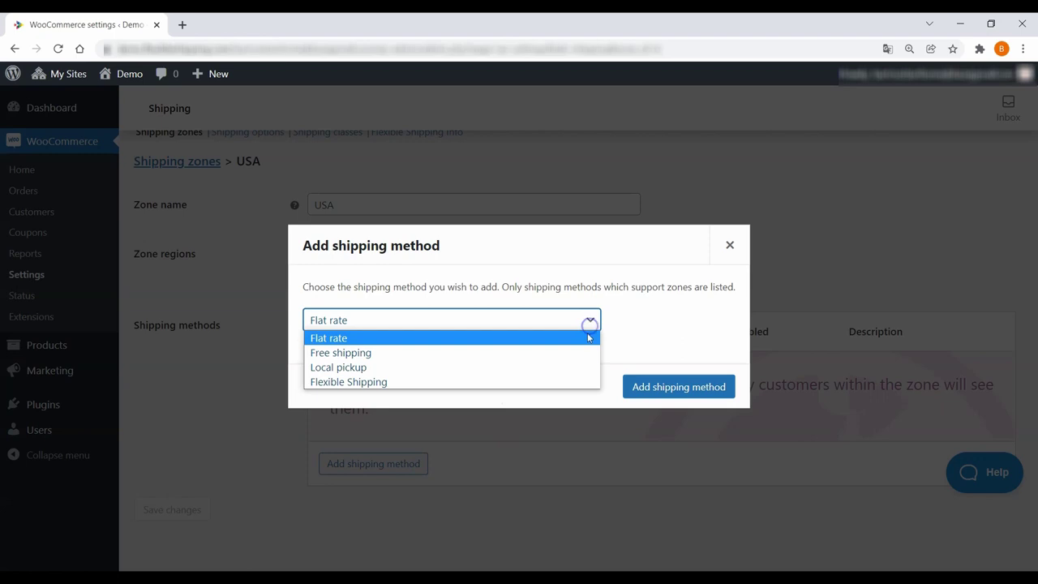
click(580, 385)
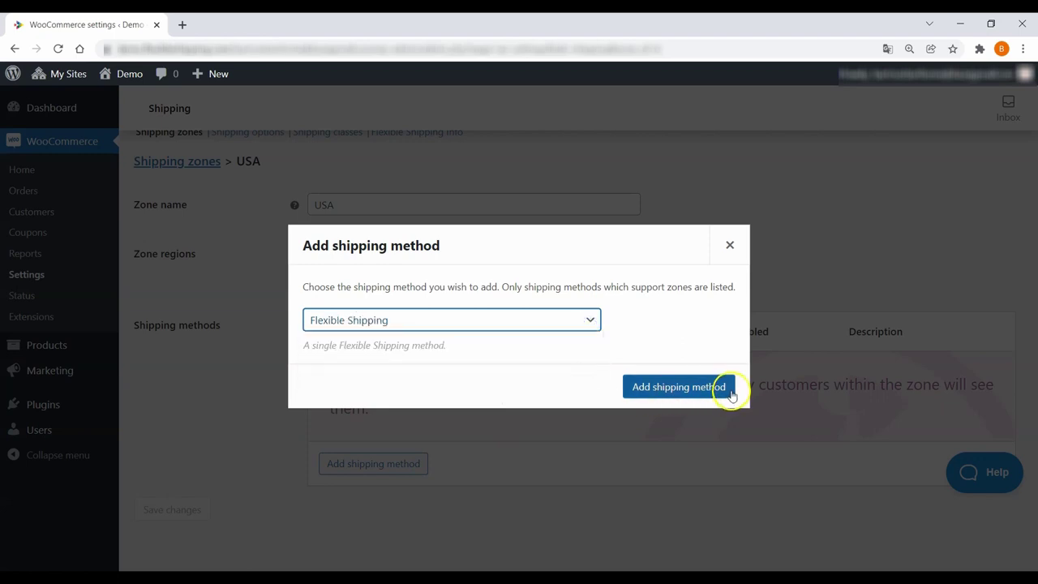
click(679, 387)
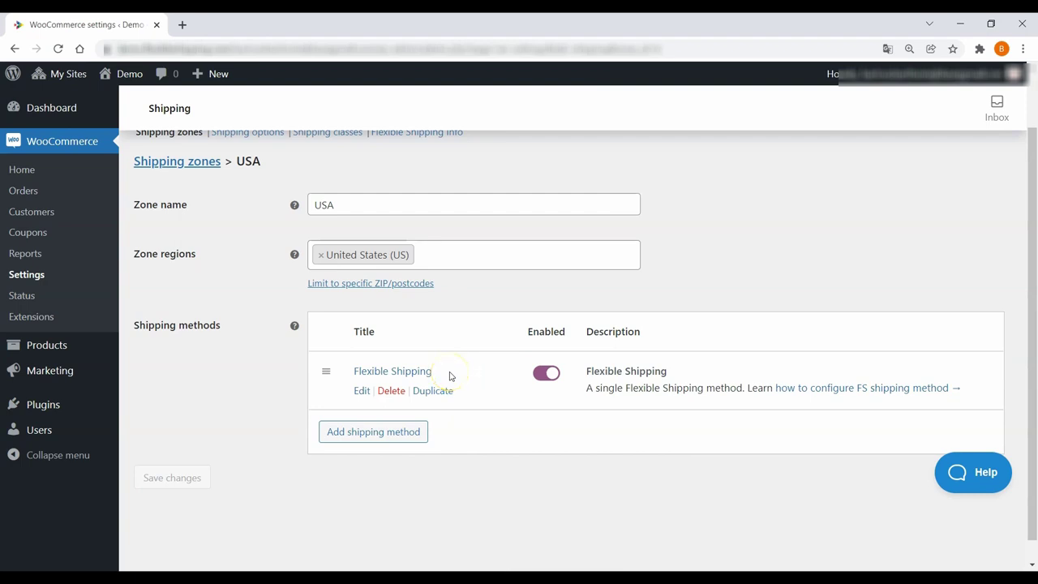
Open the Flexible Shipping method's settings and set its Method Description to "Method description".
click(362, 392)
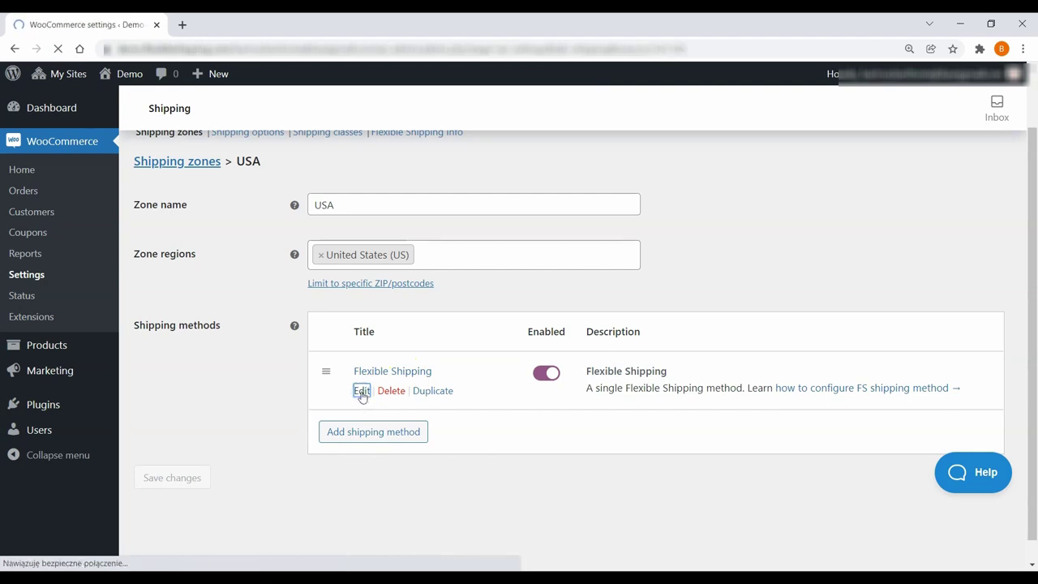
click(585, 400)
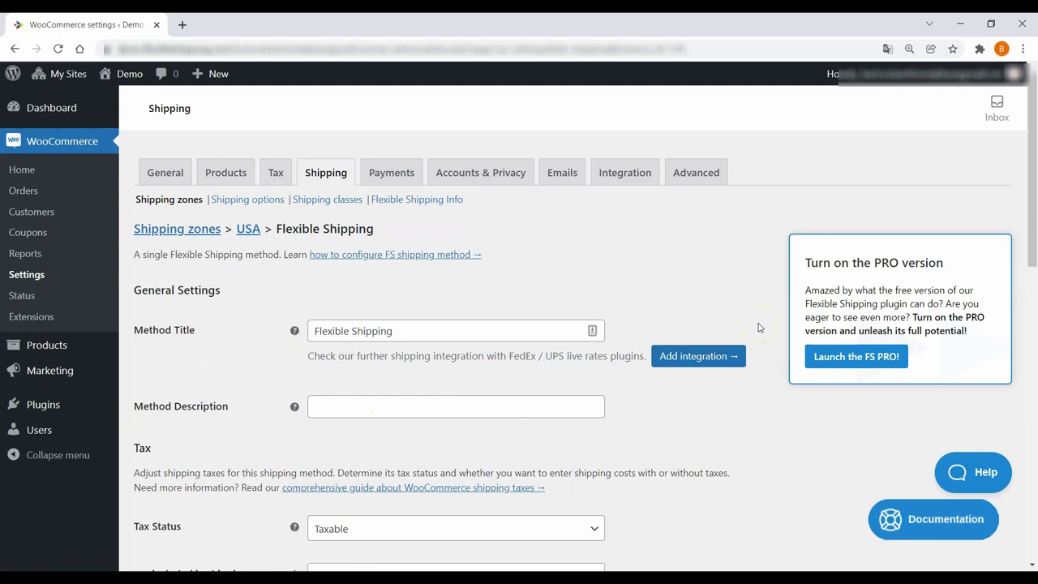
scroll(759, 328, down, 1)
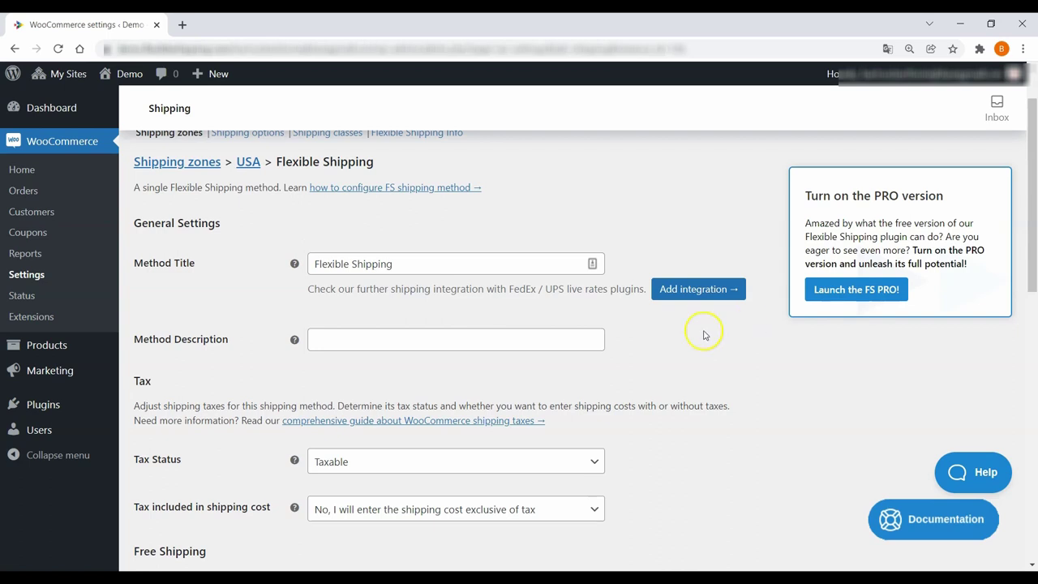
click(562, 339)
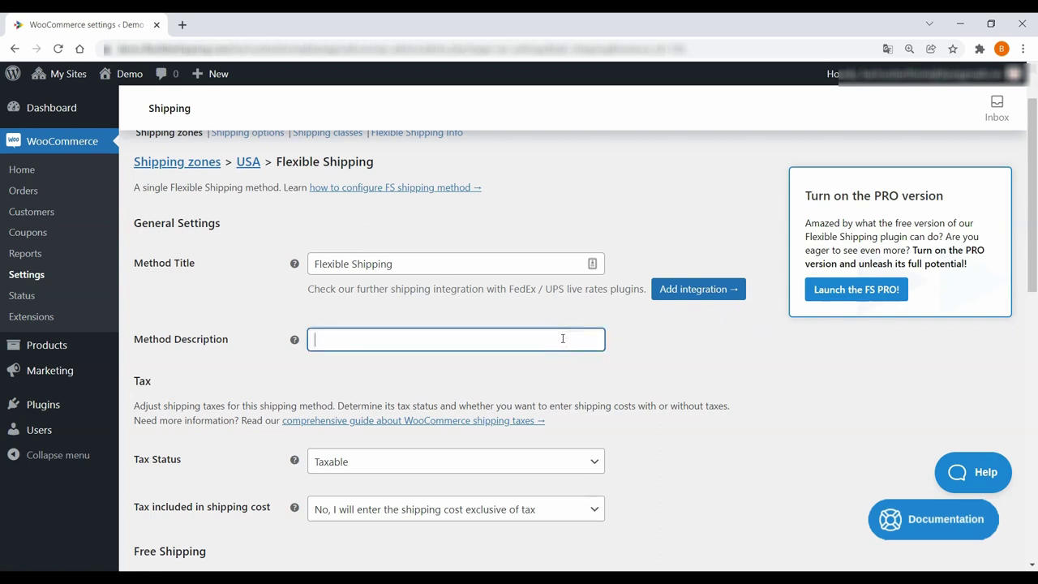
text(Method description)
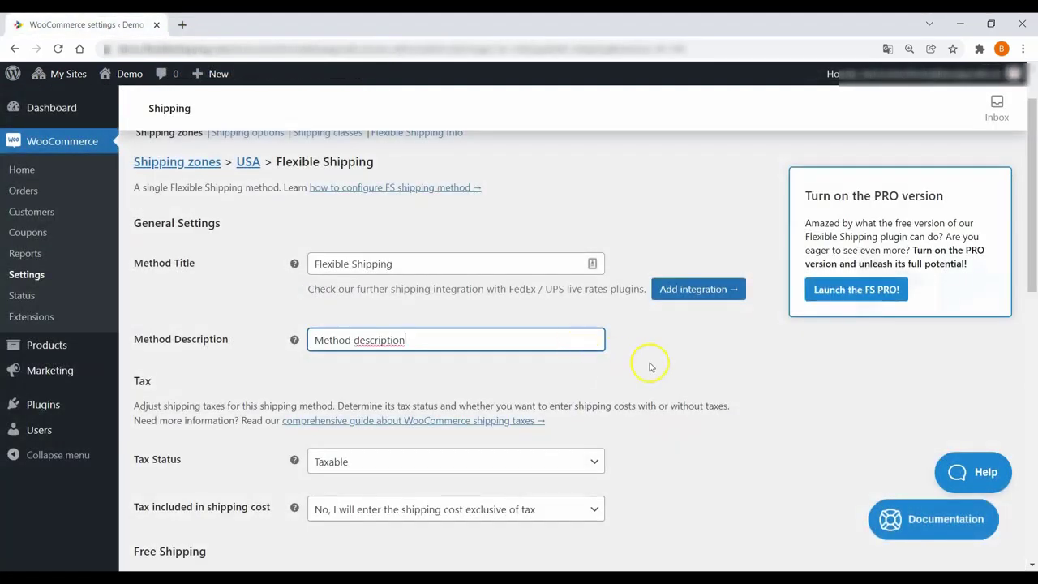
click(670, 348)
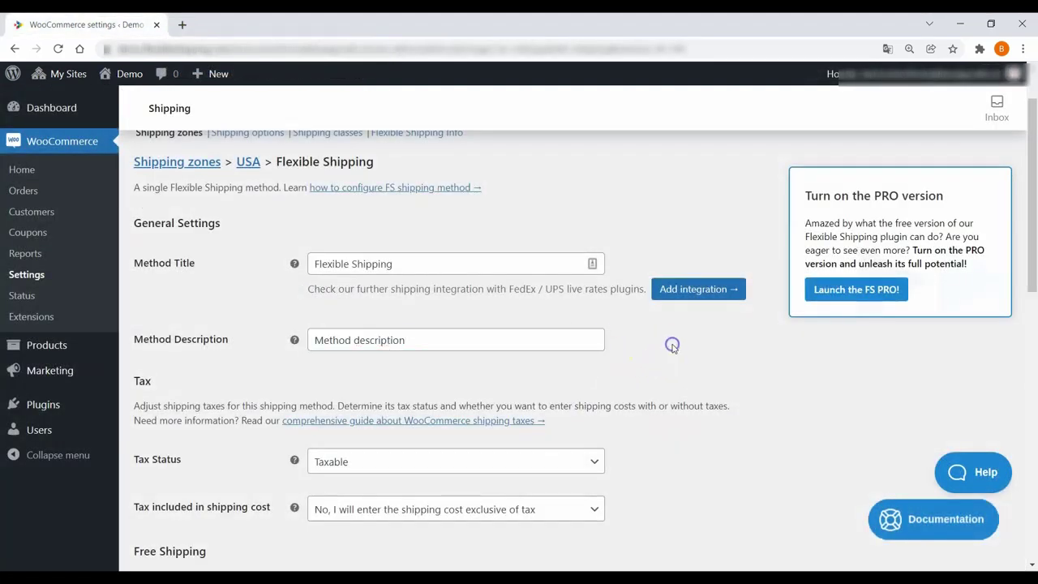
Set the method's Tax Status to Taxable and choose to enter the shipping cost exclusive of tax.
scroll(674, 348, down, 2)
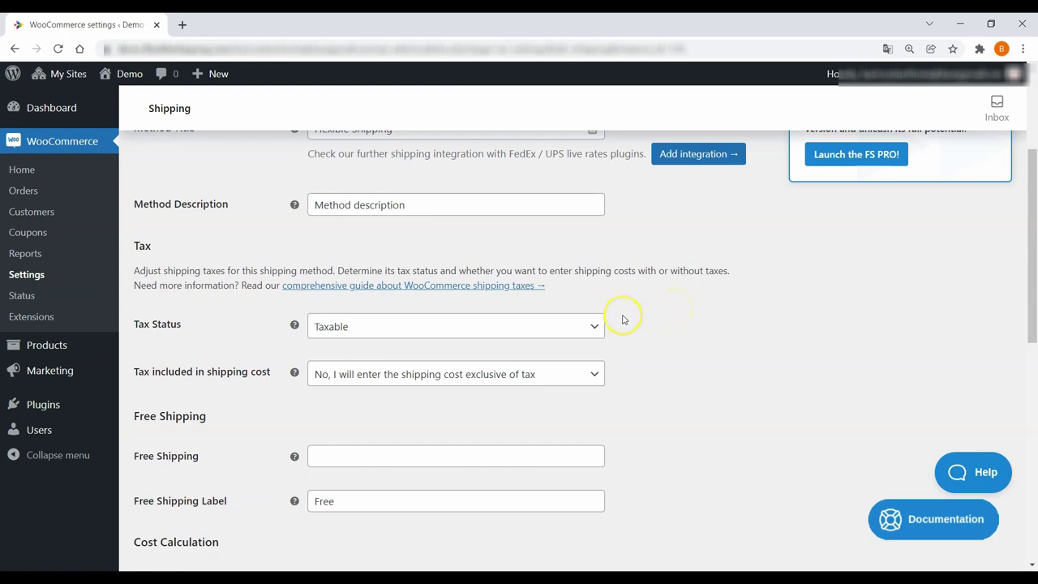
click(598, 327)
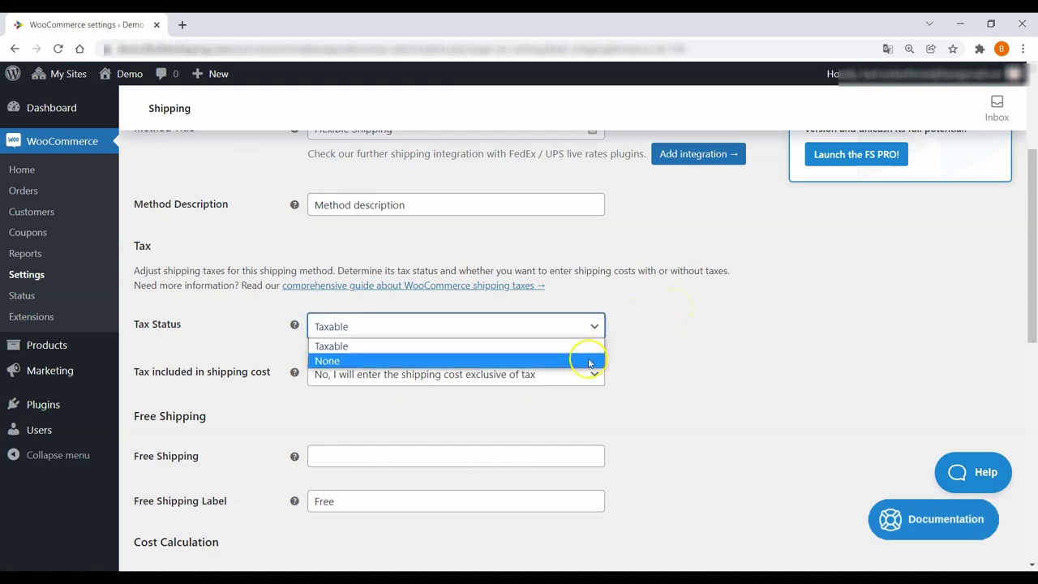
click(593, 346)
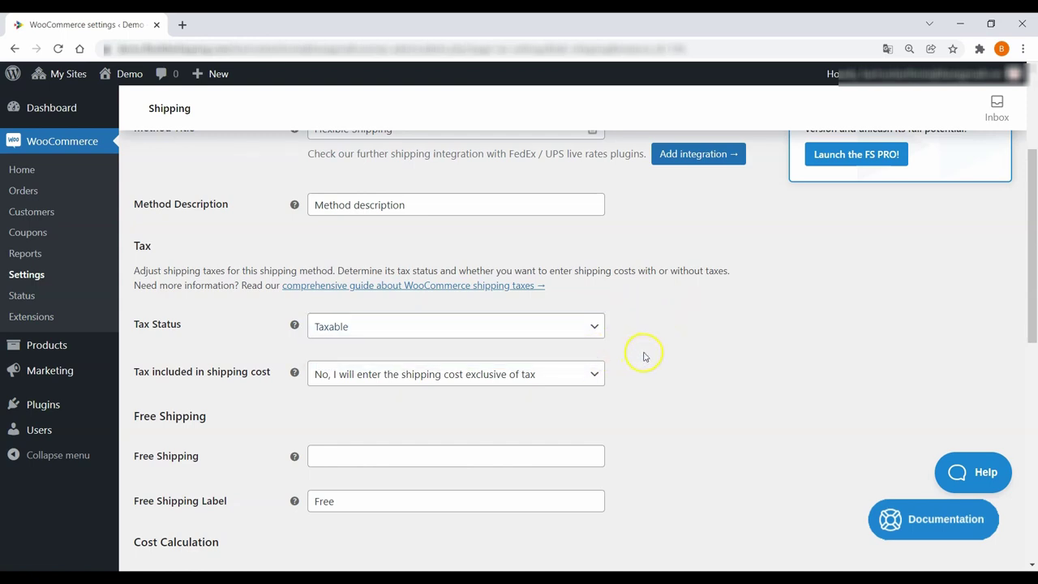
click(598, 376)
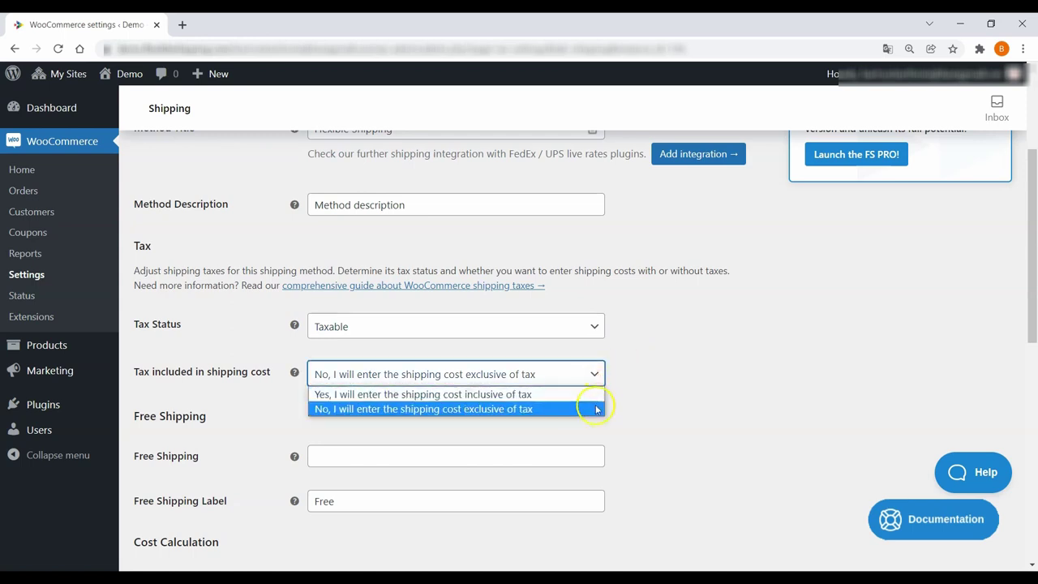
click(626, 411)
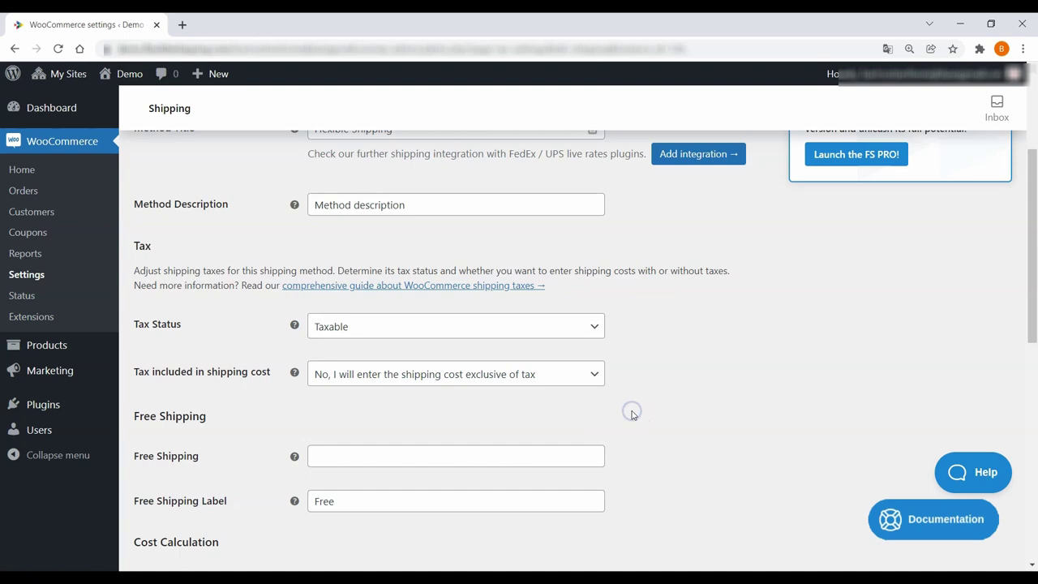
Set the Free Shipping threshold of the method to 200.
scroll(633, 415, down, 3)
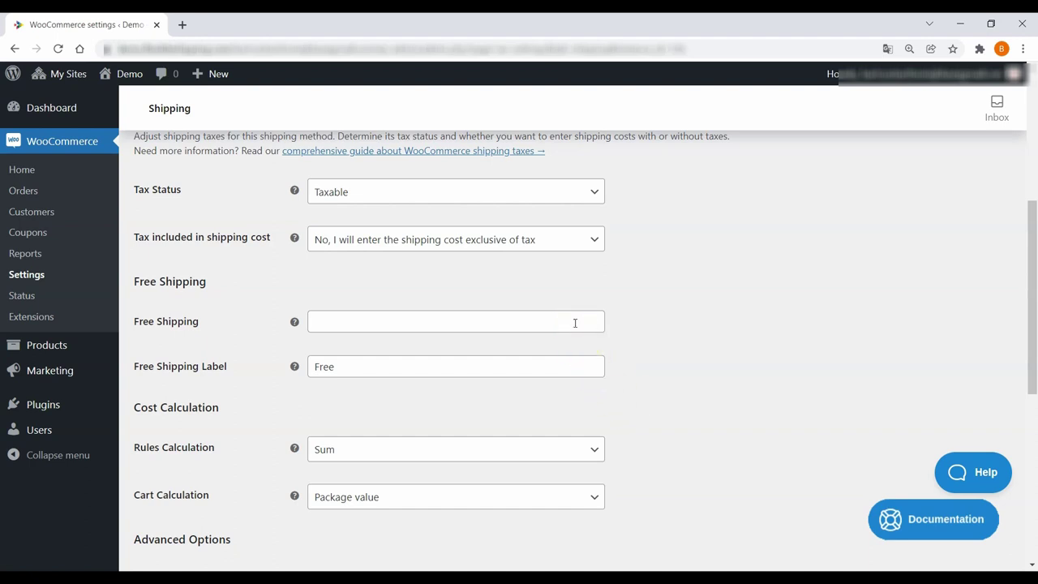
click(575, 323)
text(20)
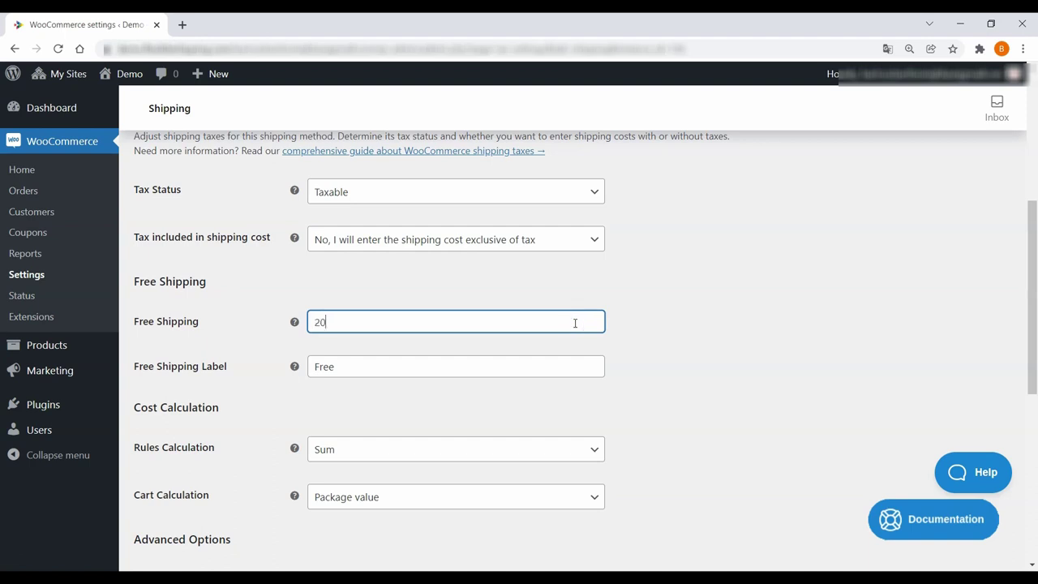
text(0)
click(637, 333)
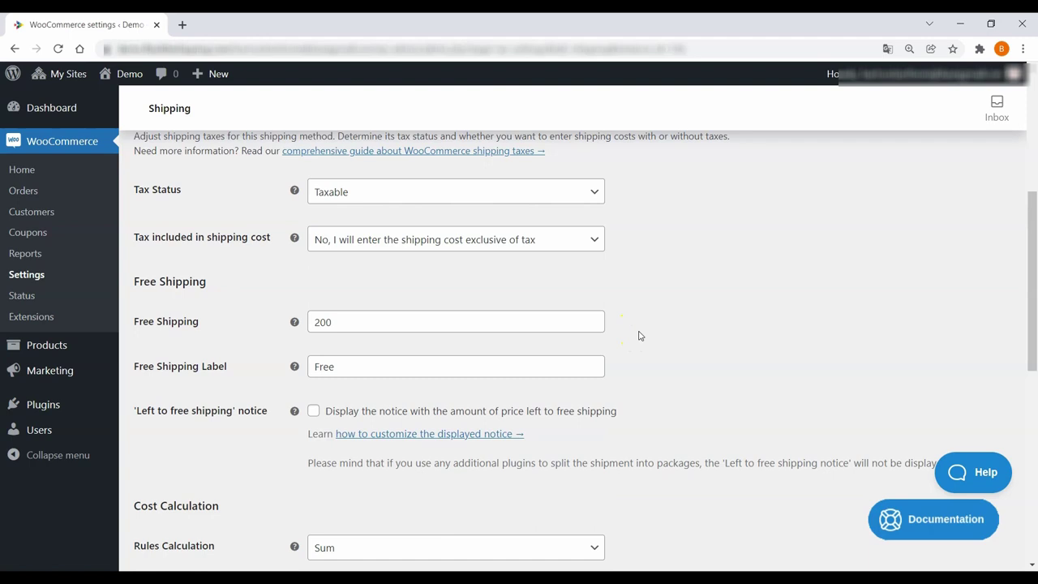
Change the Free Shipping Label to "Free shipping" and enable the 'Left to free shipping' notice.
click(585, 368)
text(sh)
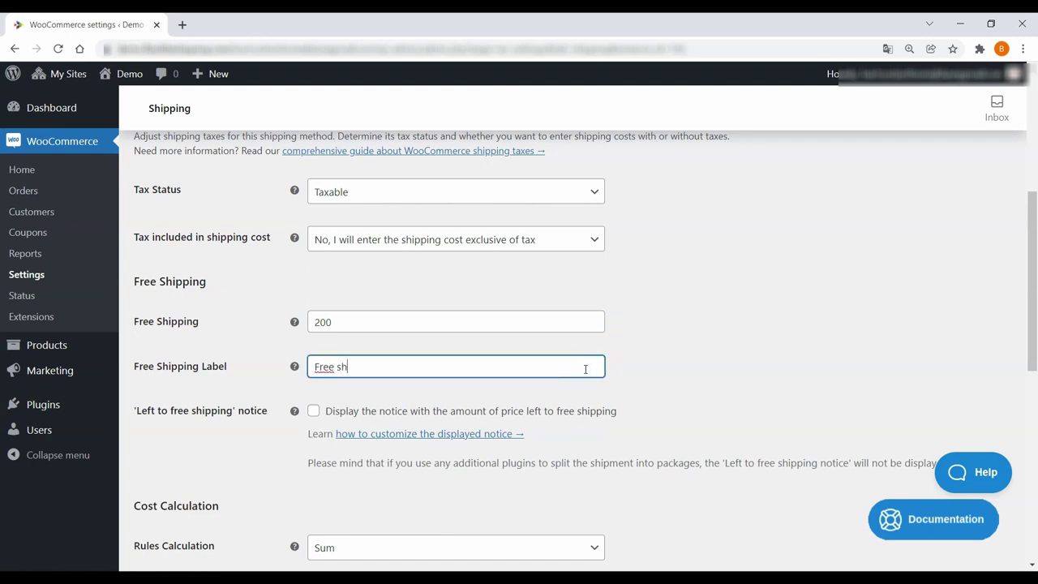
text(ipping)
click(672, 366)
scroll(673, 369, down, 1)
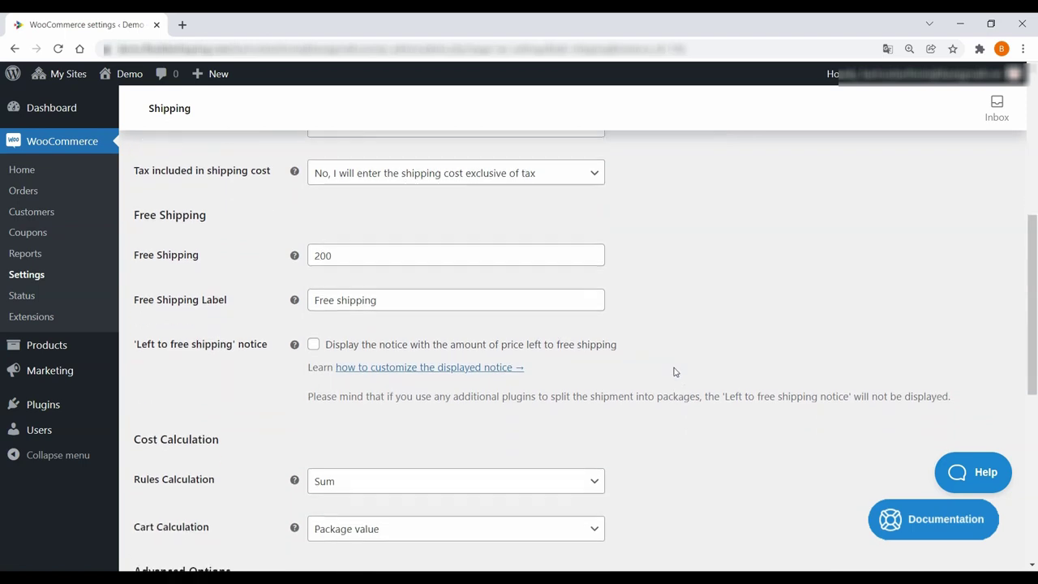
click(606, 346)
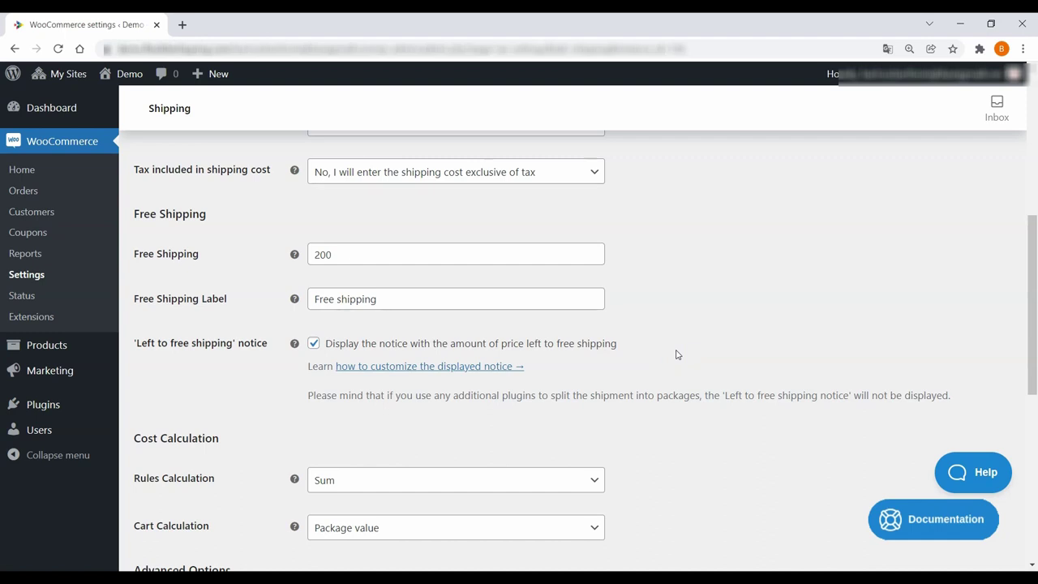
On the store's Cart page, update the 0.1 kg Product quantity to 21 and check the shipping line in the cart totals.
scroll(678, 355, down, 3)
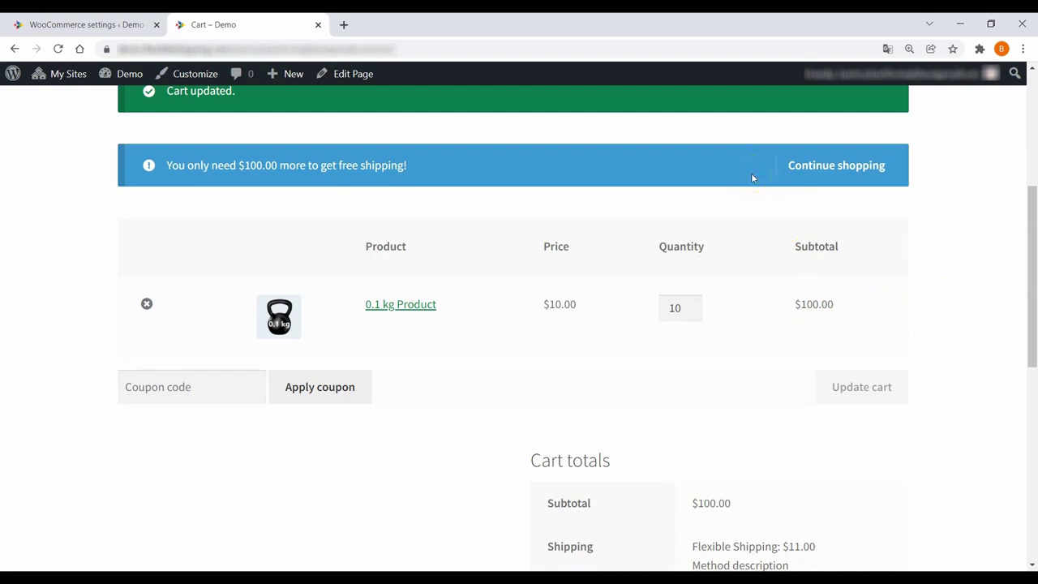
click(694, 302)
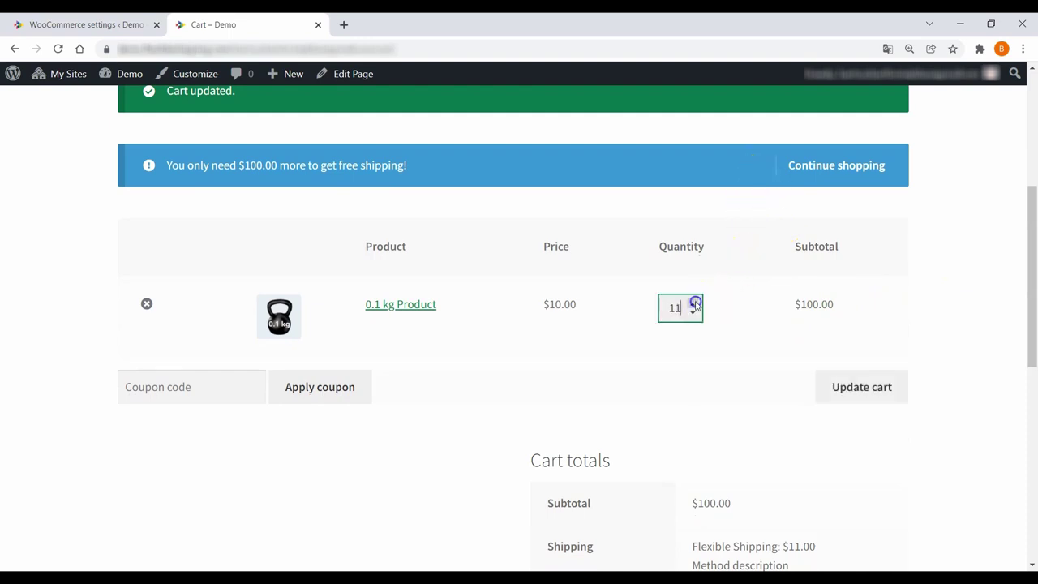
double_click(694, 302)
click(695, 302)
double_click(694, 302)
double_click(694, 302)
double_click(694, 302)
click(695, 303)
click(732, 357)
click(874, 398)
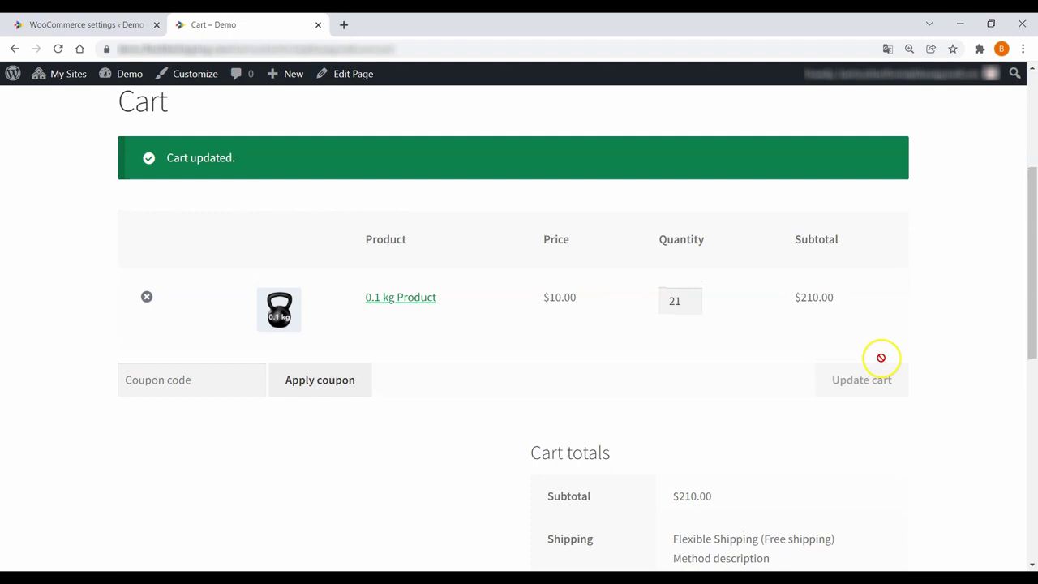
scroll(916, 301, down, 2)
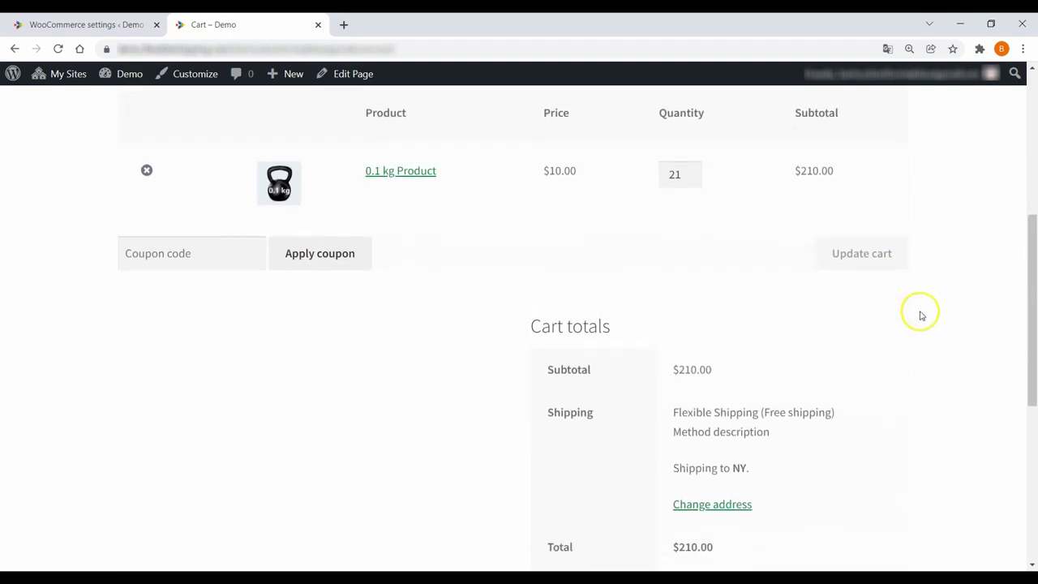
drag(850, 405, 747, 410)
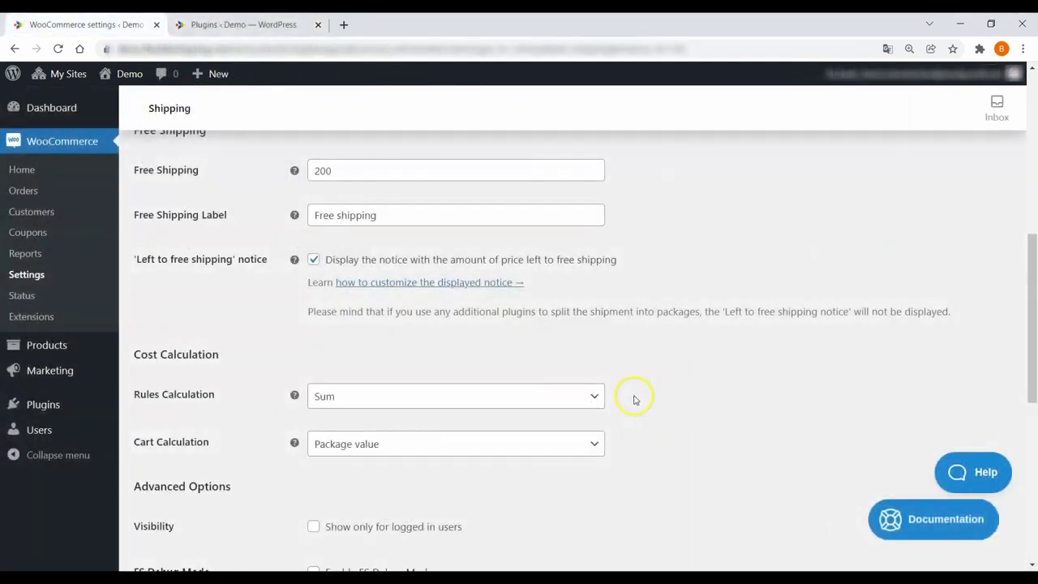
Back in the Flexible Shipping method settings, check the options available for Rules Calculation.
click(599, 397)
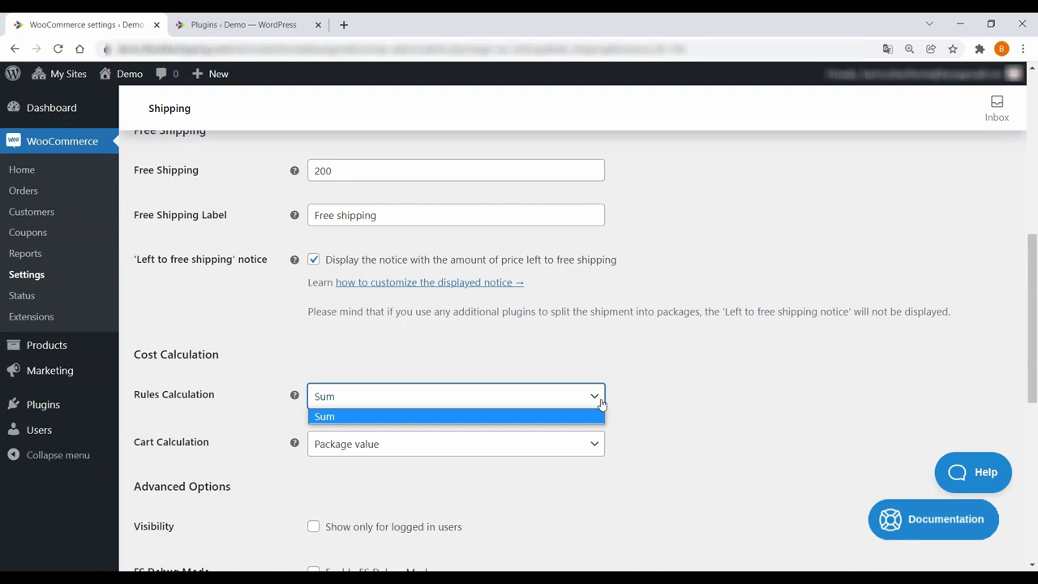
click(601, 404)
click(658, 406)
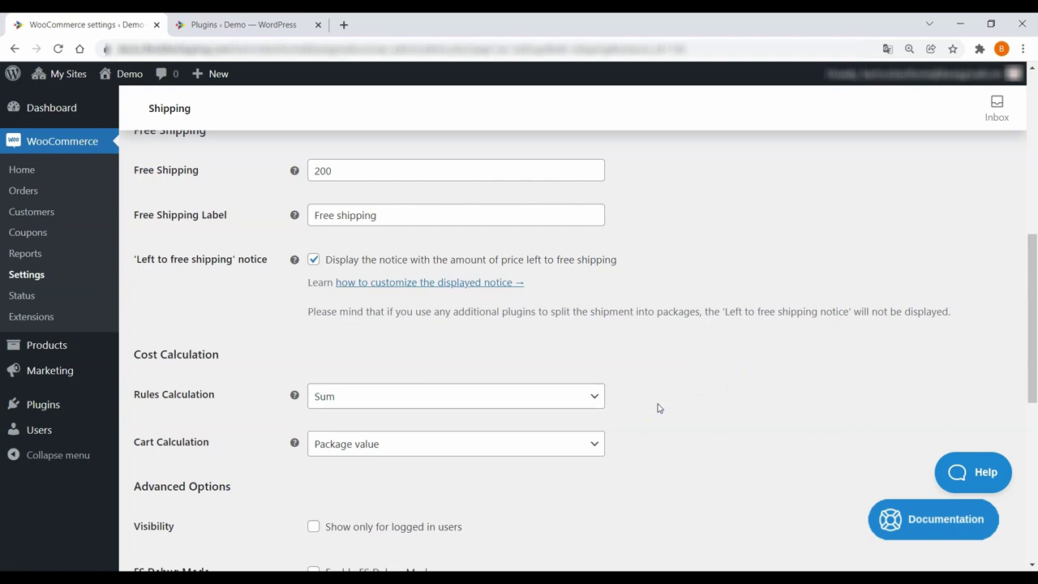
Try the "Show only for logged in users" and "Enable FS Debug Mode" options, switching each on and off again.
scroll(582, 468, down, 1)
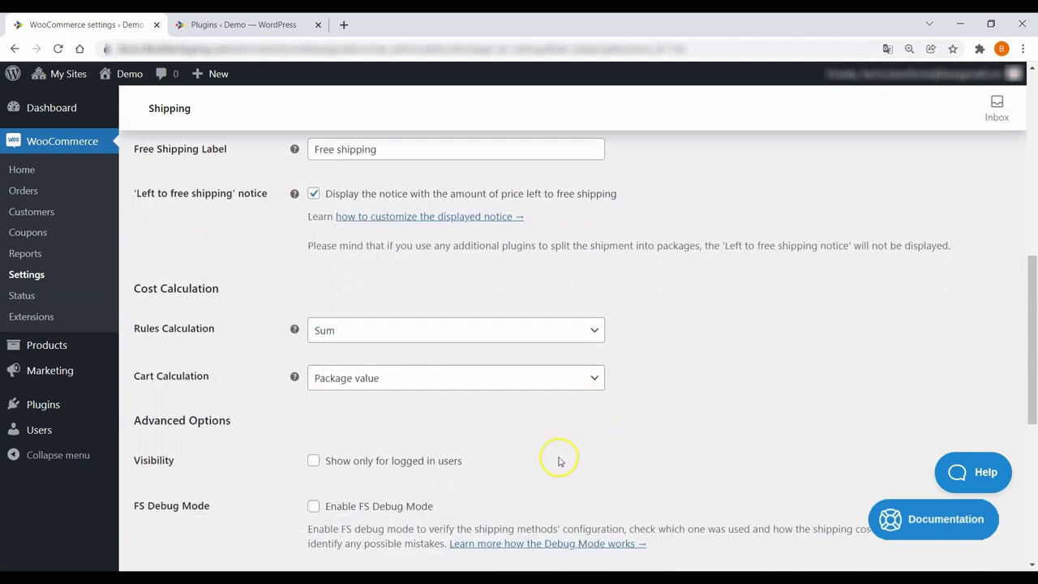
scroll(559, 461, down, 2)
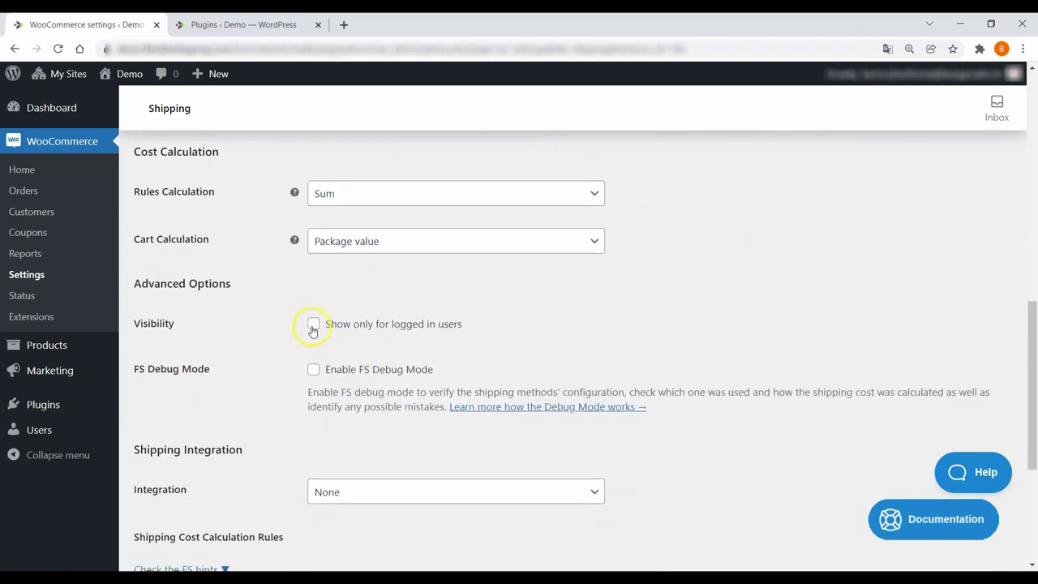
click(313, 326)
click(314, 325)
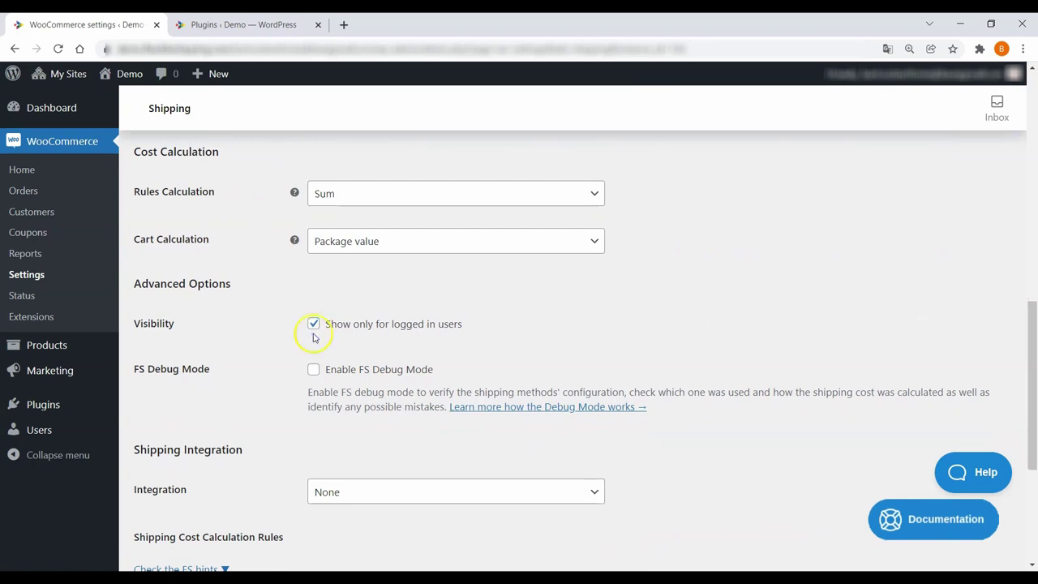
click(313, 371)
click(313, 371)
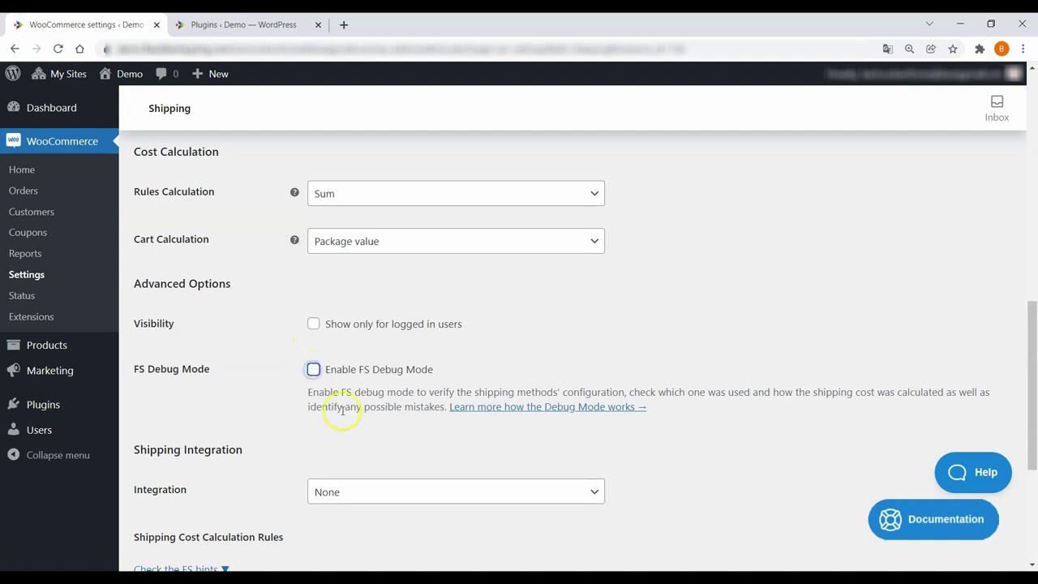
Check the options available for the shipping Integration setting and keep None.
click(593, 492)
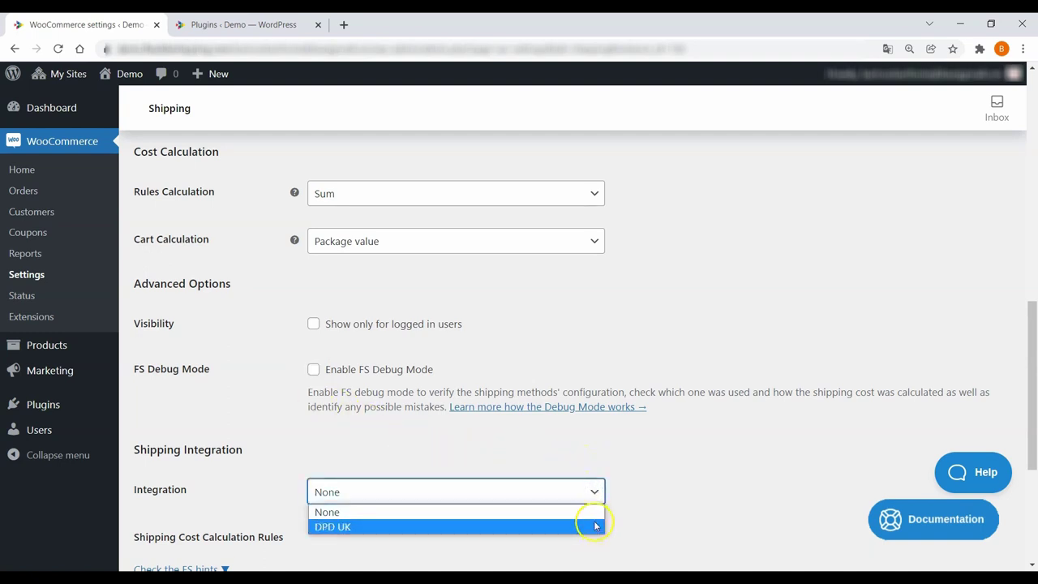
click(593, 512)
click(632, 490)
Set the first shipping cost rule to apply when Weight is from 0 to 10 kg, with a rule cost of 5 $.
scroll(637, 470, down, 3)
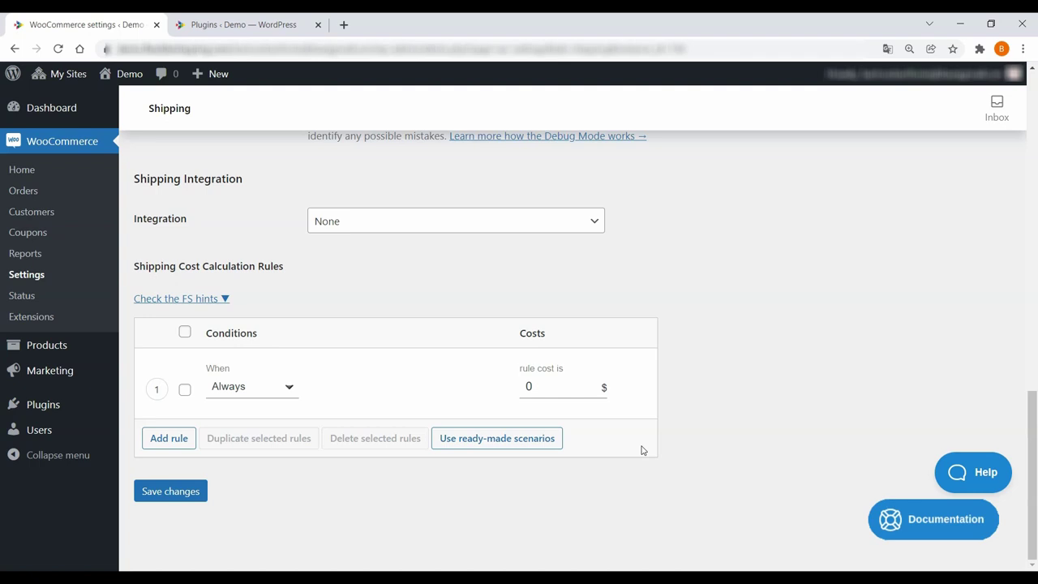
click(292, 388)
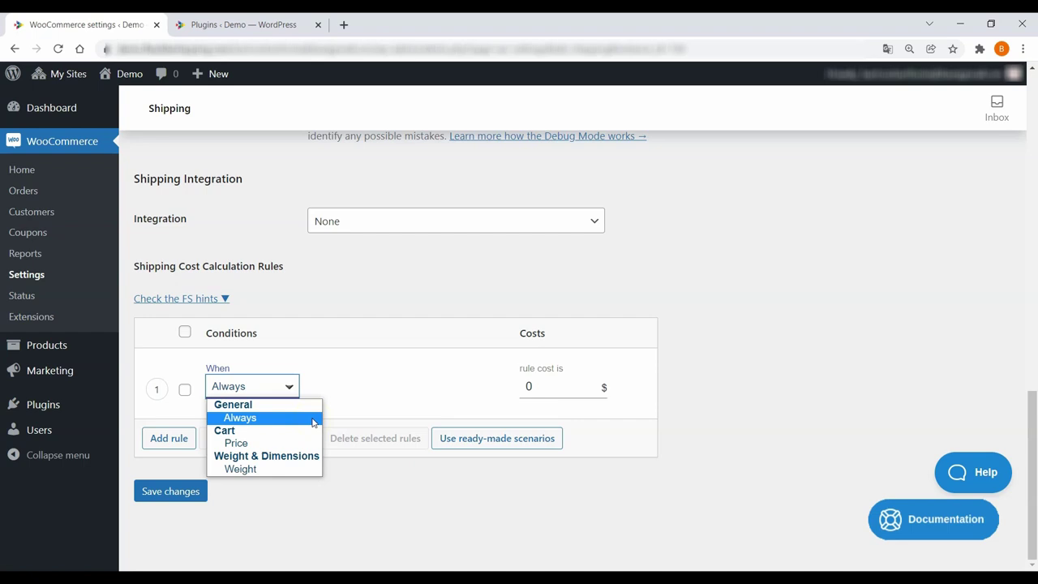
click(309, 471)
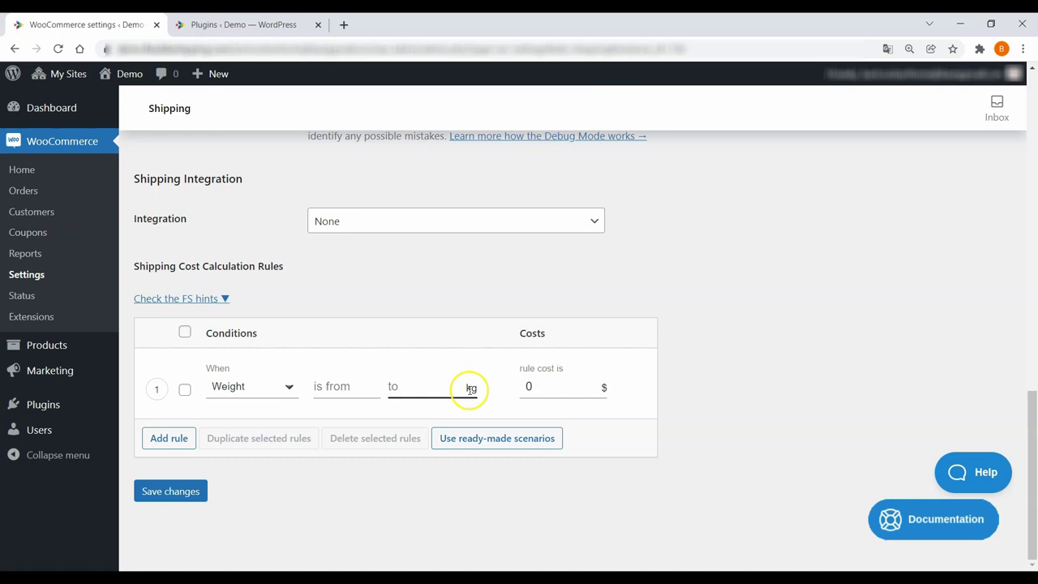
click(347, 387)
text(0)
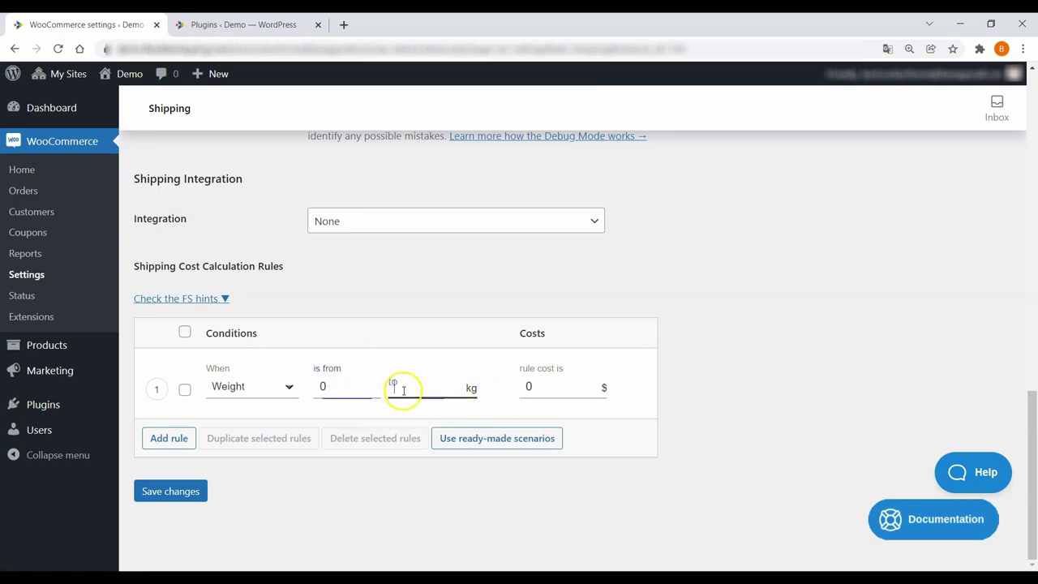
click(397, 387)
text(10)
click(528, 387)
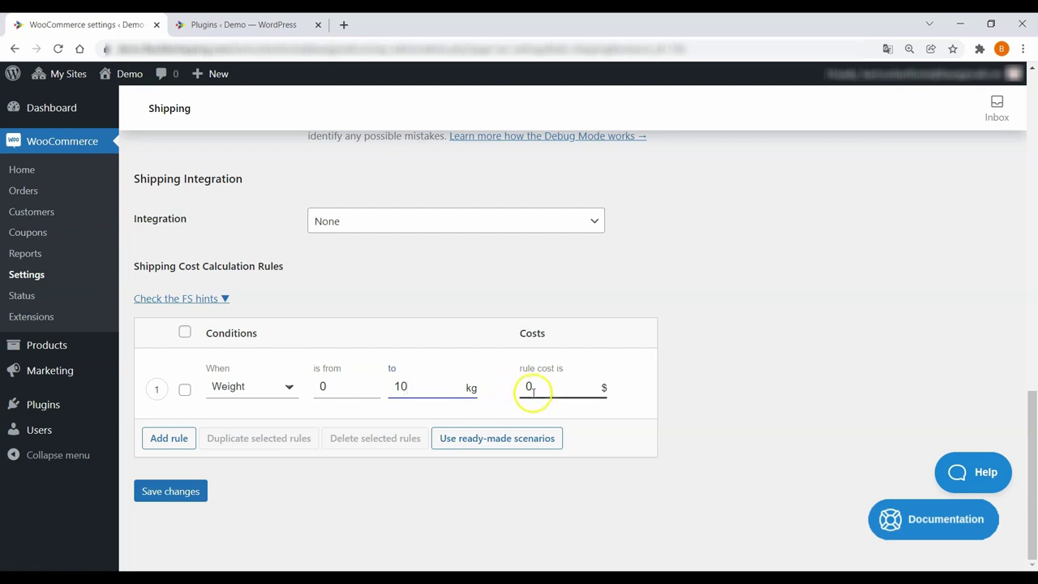
double_click(520, 387)
text(5)
click(639, 401)
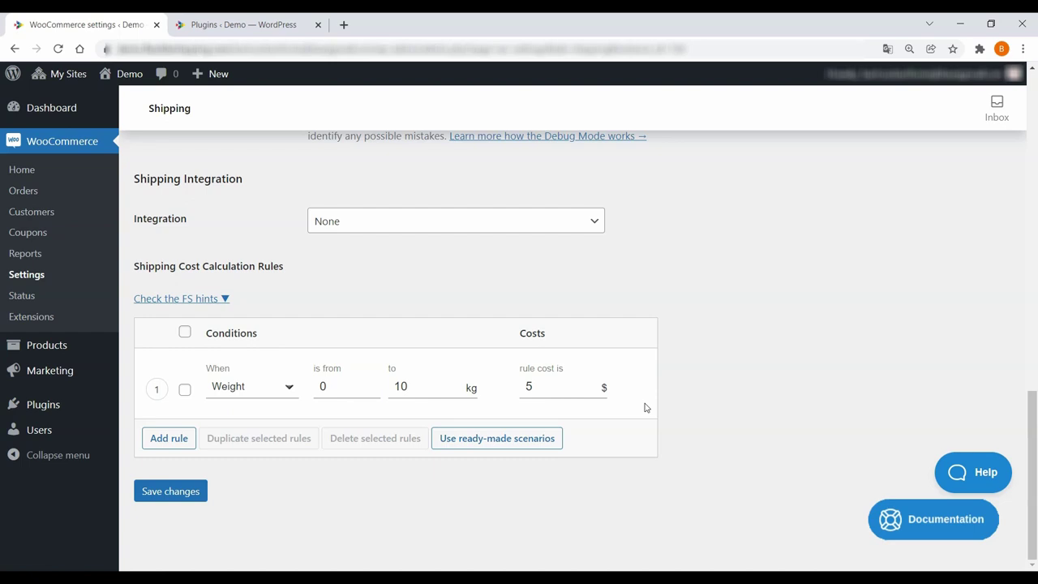
Change the first rule's condition to Price from 0 to 100 $ and its rule cost to 10 $.
click(288, 387)
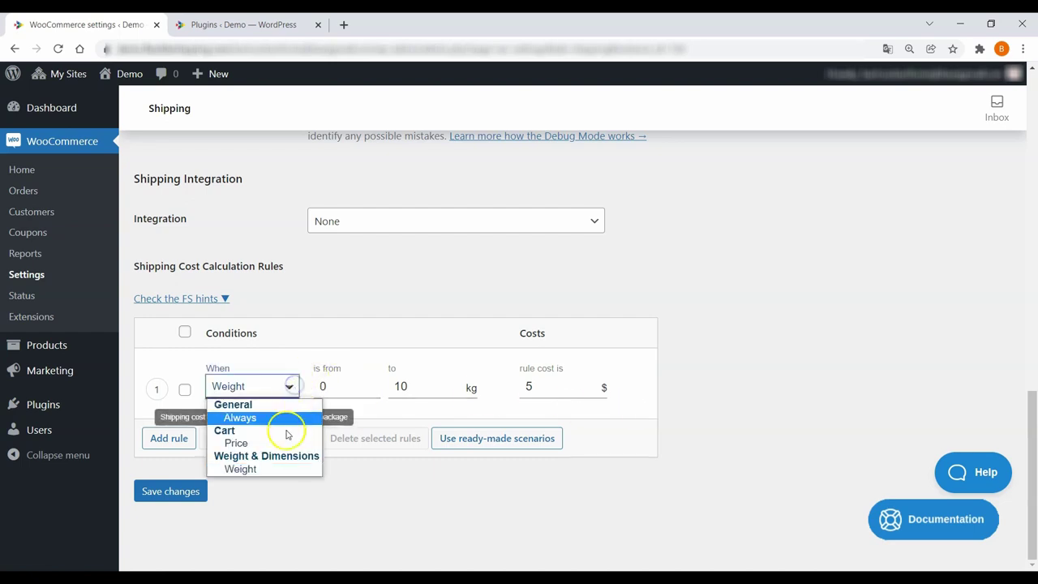
click(280, 443)
click(405, 414)
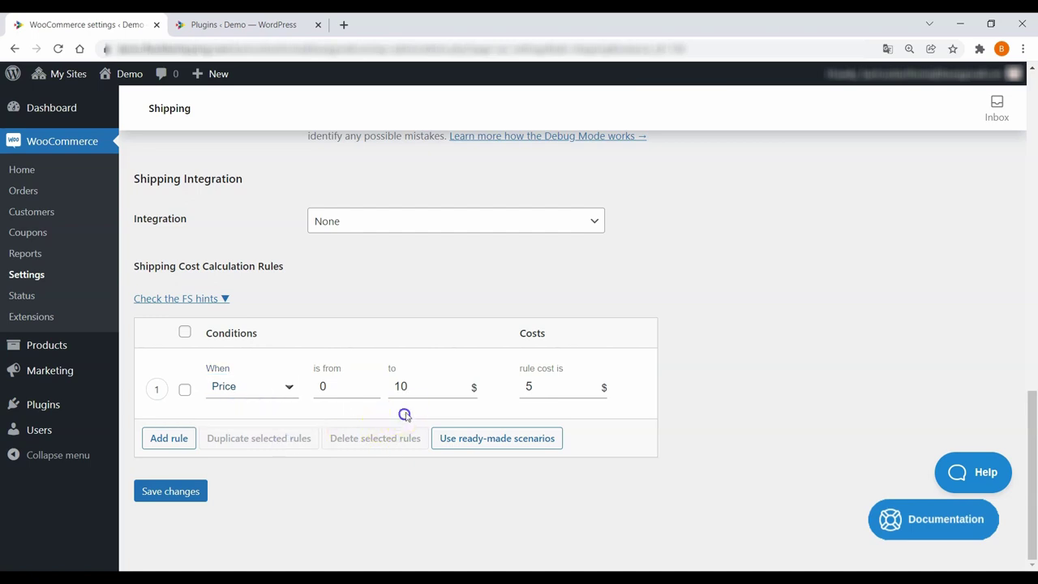
click(415, 387)
text(0)
click(532, 391)
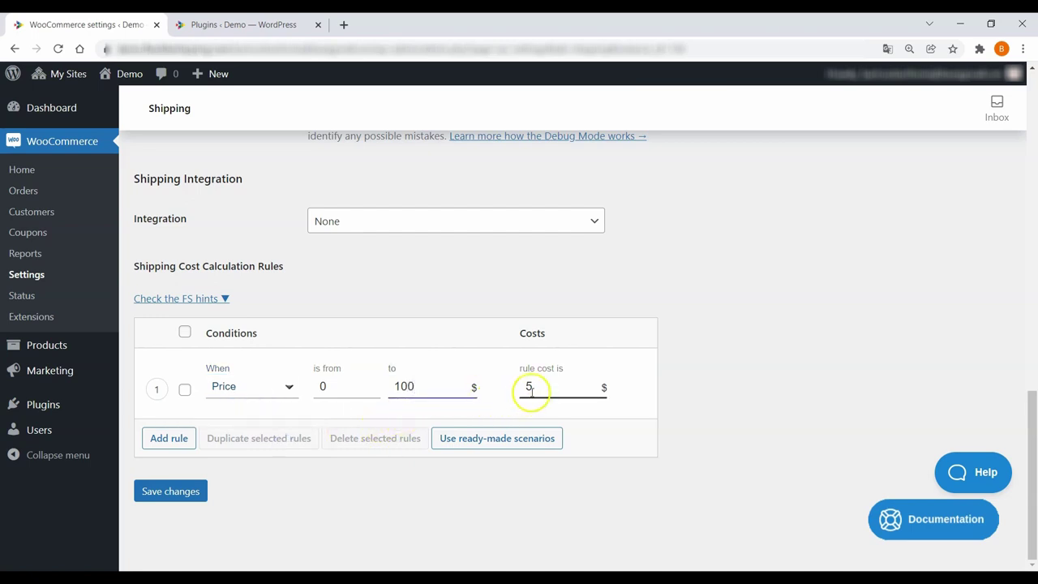
double_click(531, 391)
text(10)
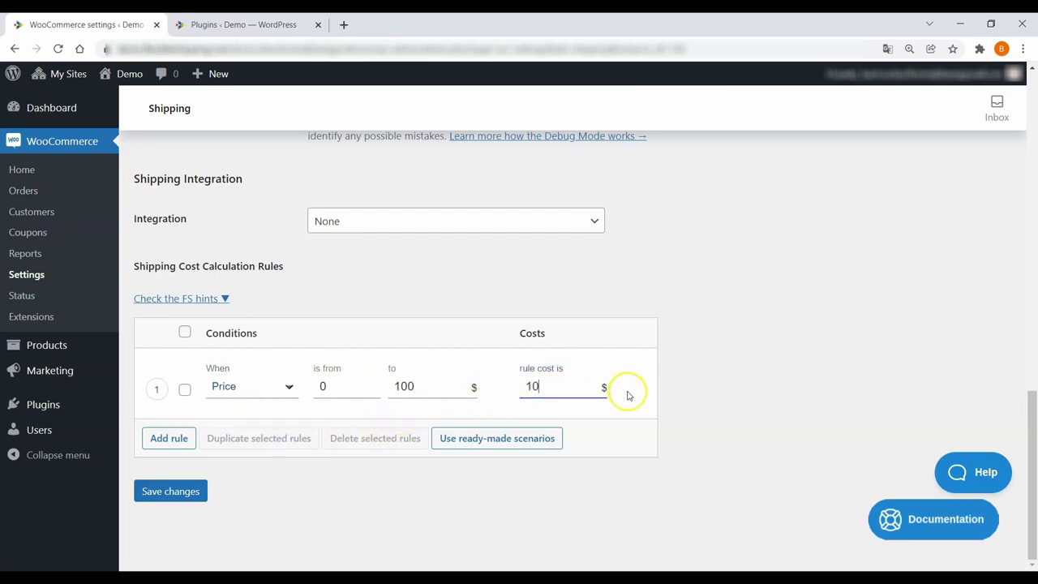
Add a second shipping cost rule and select it.
click(180, 439)
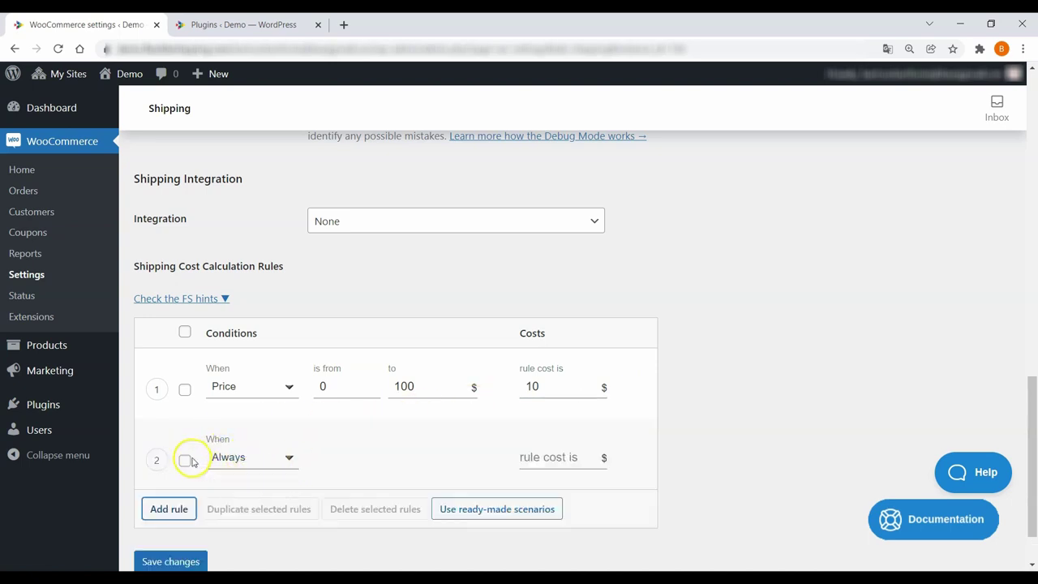
click(186, 461)
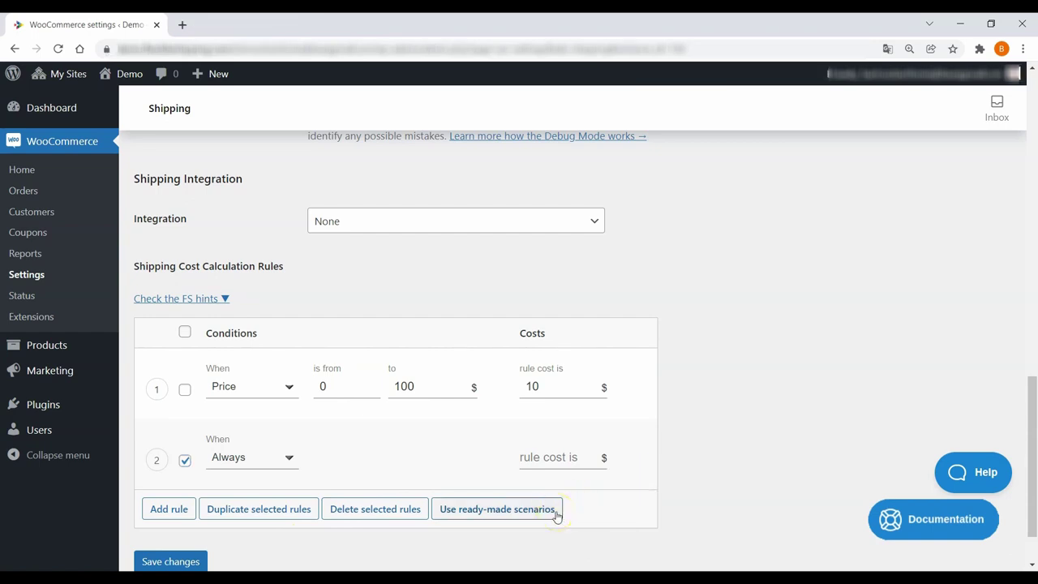
Replace the rules with the ready-made "Weight-based shipping" scenario.
click(556, 513)
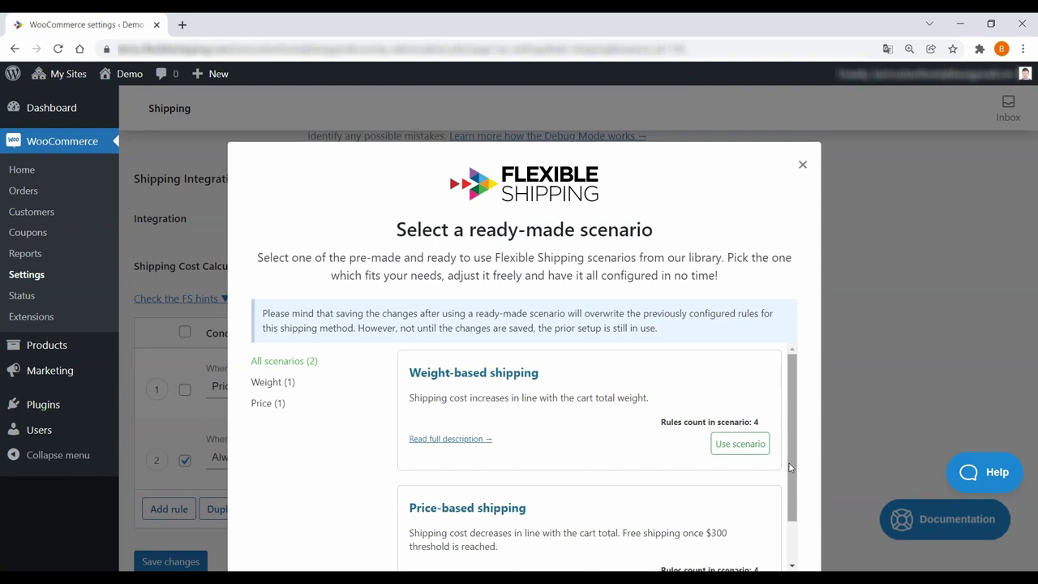
click(742, 446)
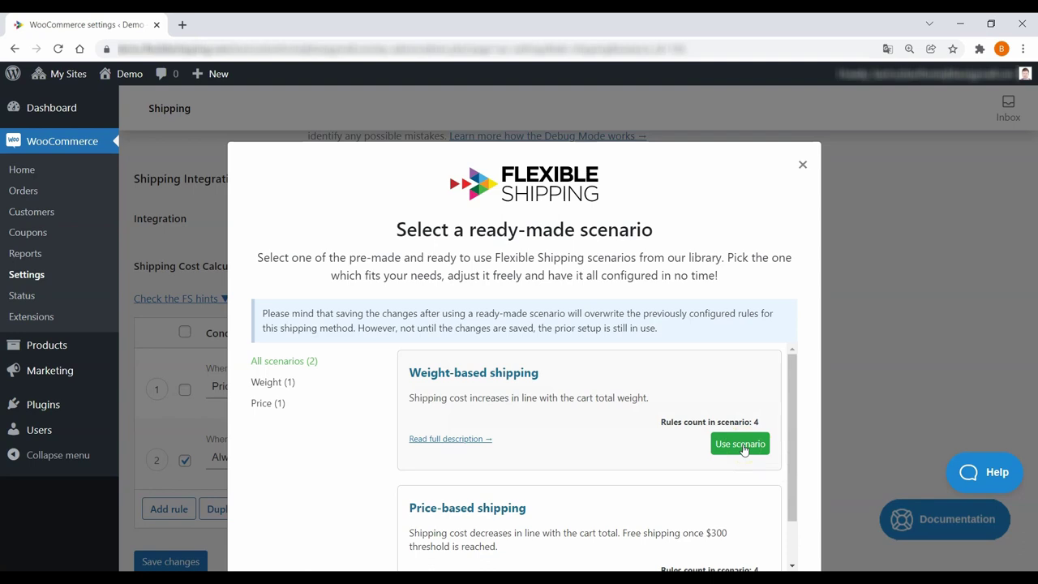
click(740, 445)
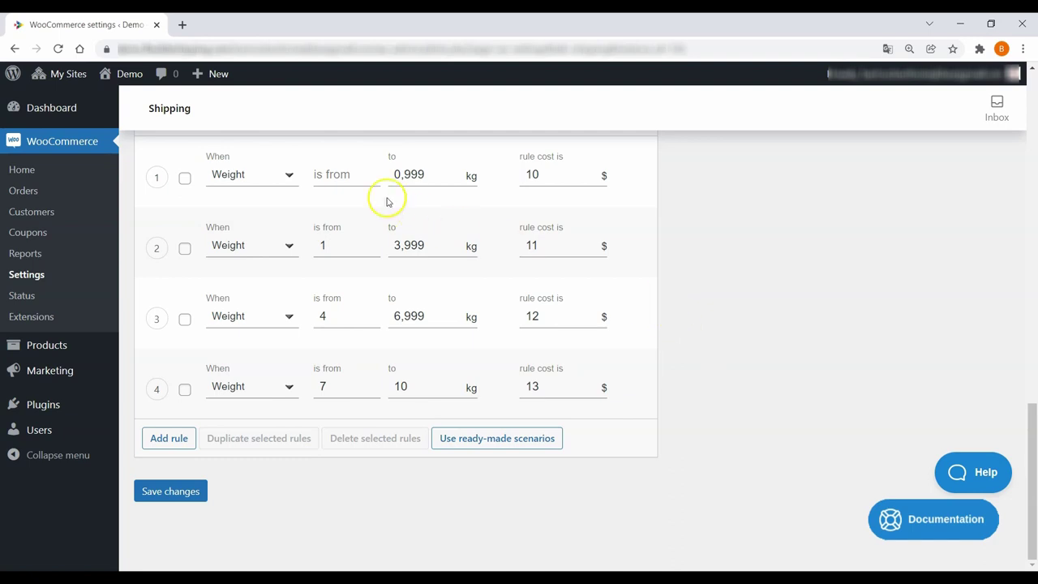
Review the weight ranges and rule costs of the four weight-based rules.
click(432, 179)
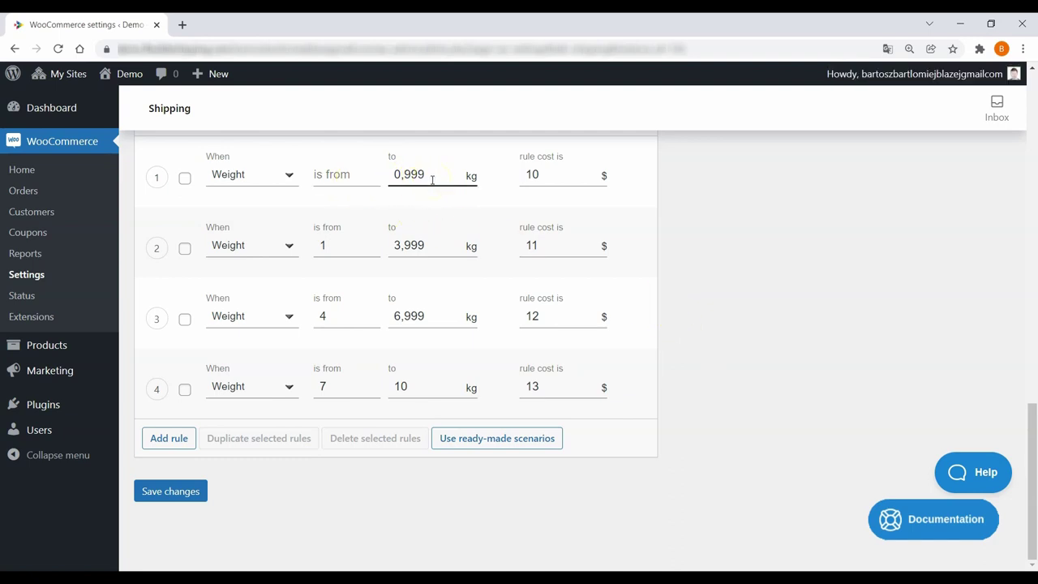
click(559, 181)
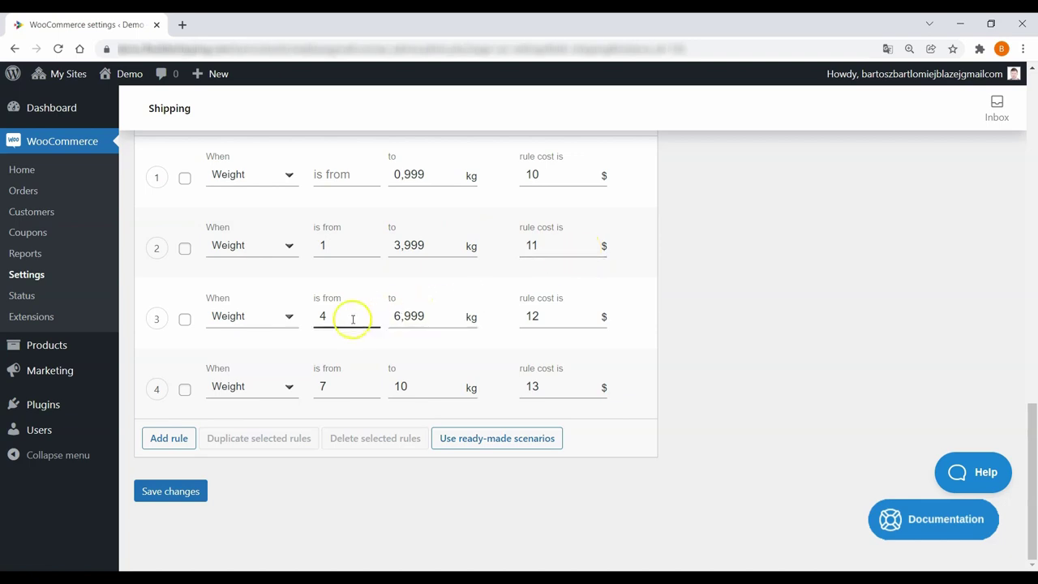
click(451, 318)
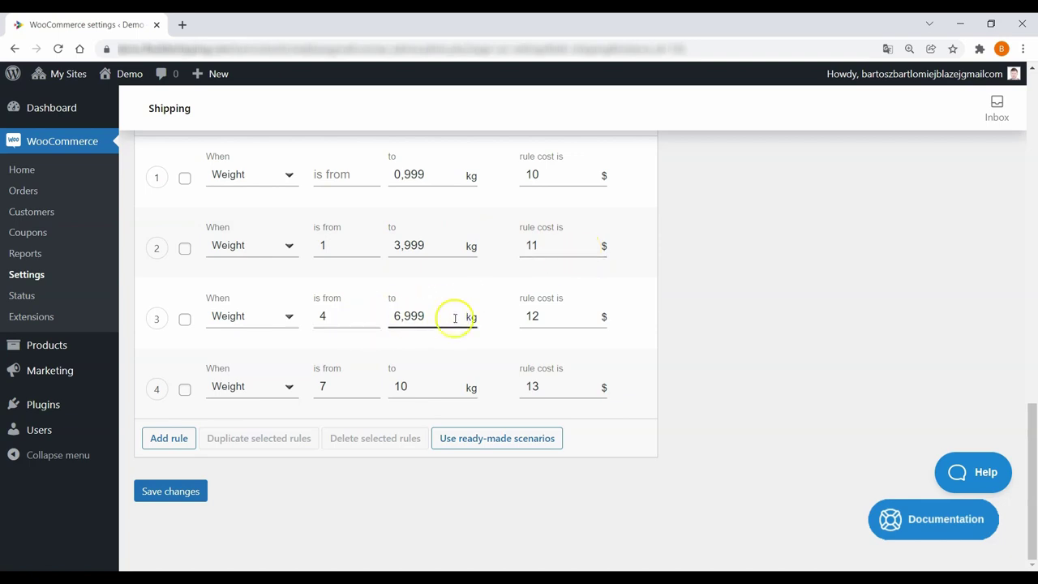
click(559, 315)
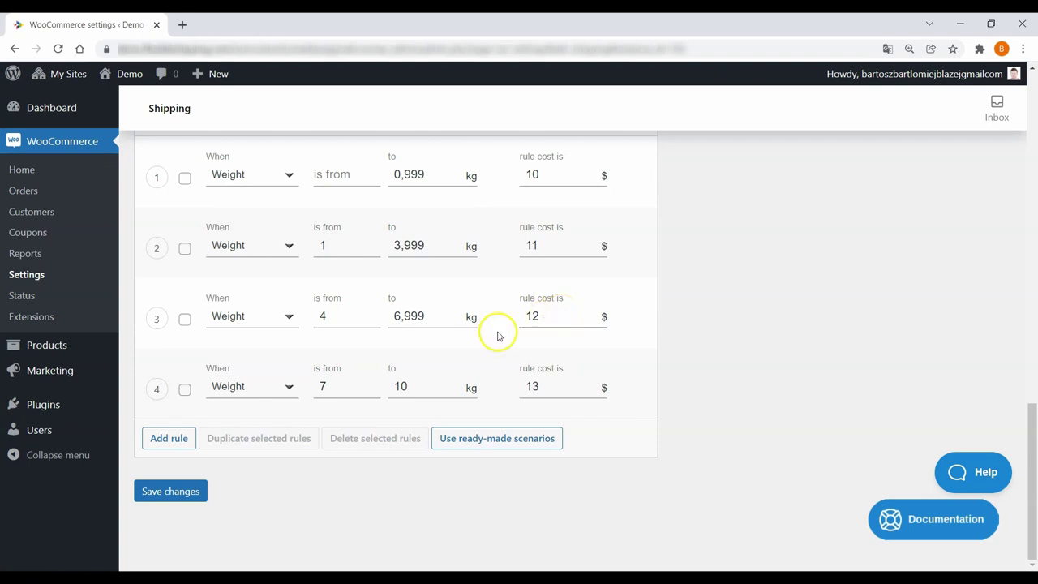
click(425, 388)
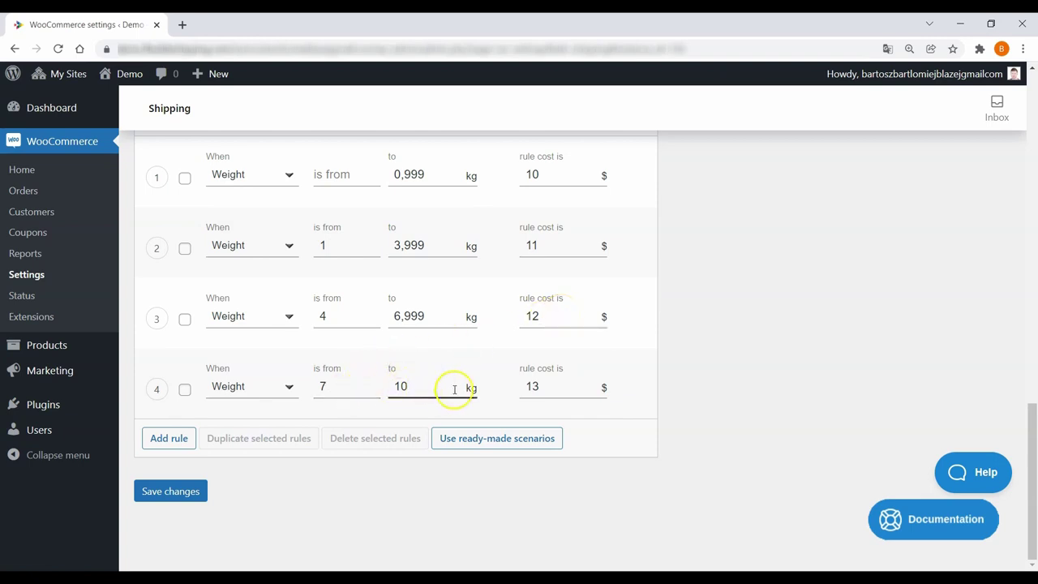
click(596, 386)
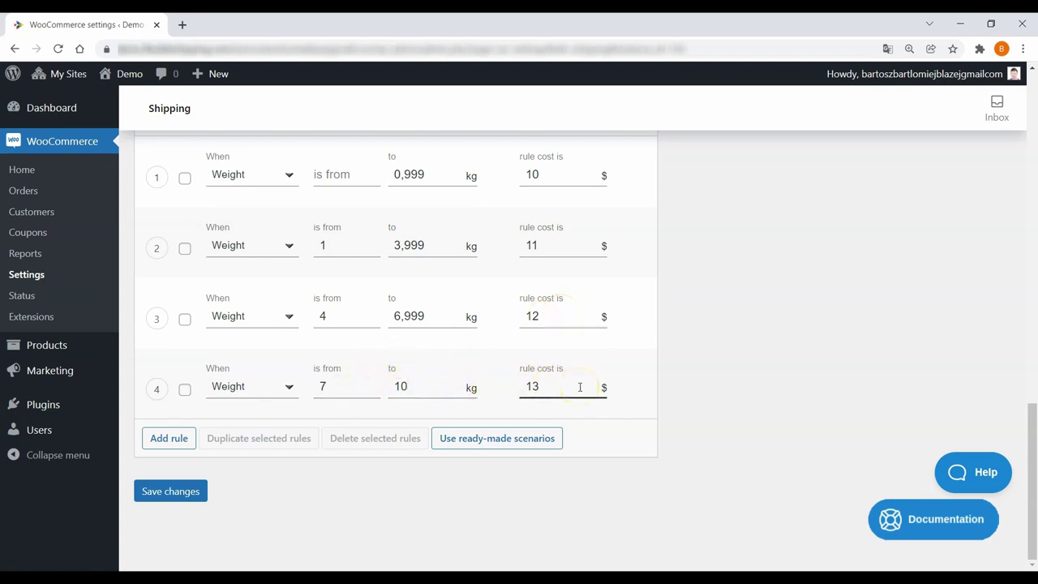
click(686, 382)
Save the changes to the Flexible Shipping method.
scroll(685, 383, up, 10)
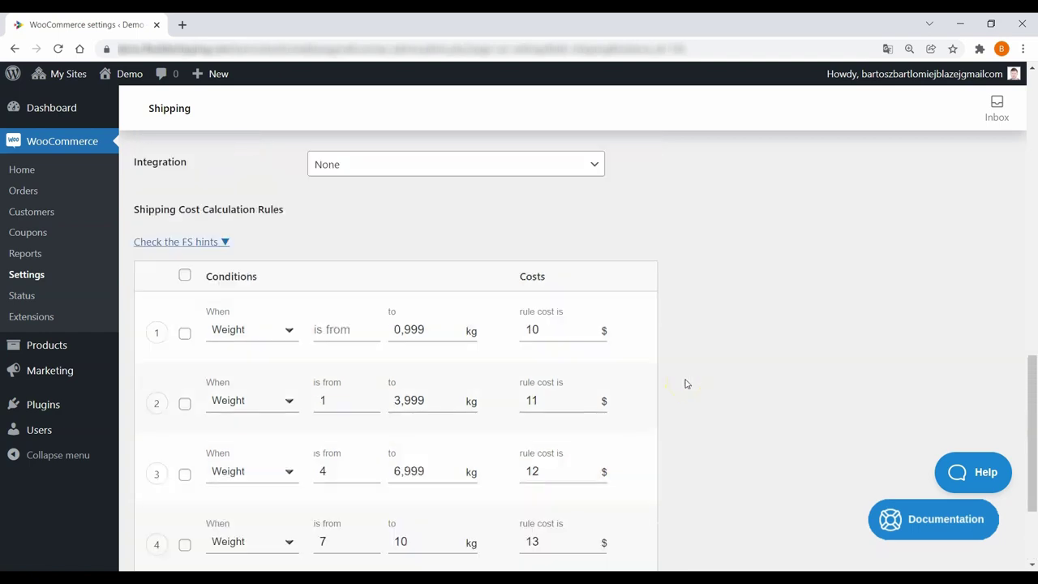
scroll(684, 382, down, 10)
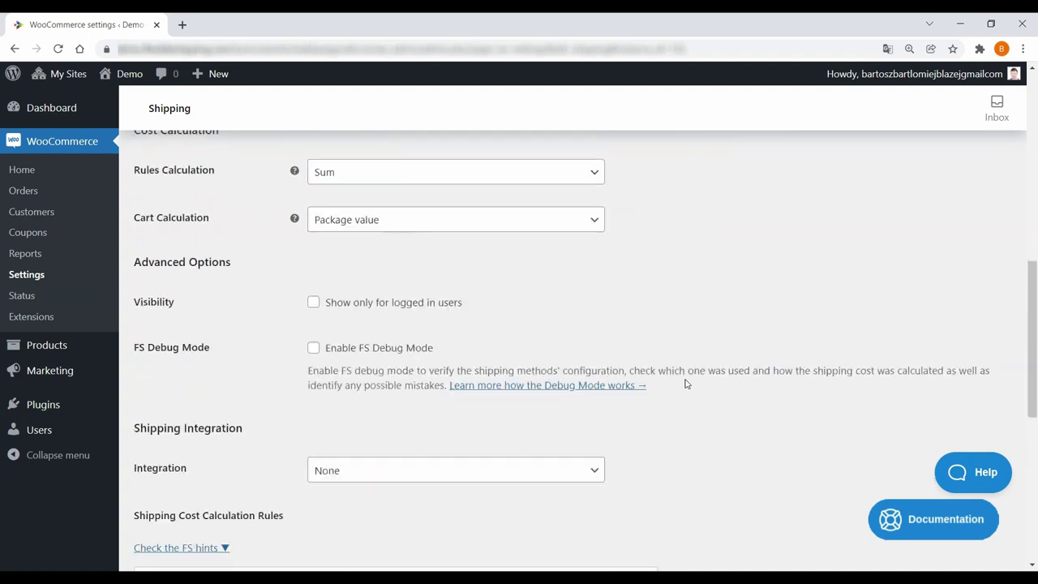
click(670, 389)
click(172, 490)
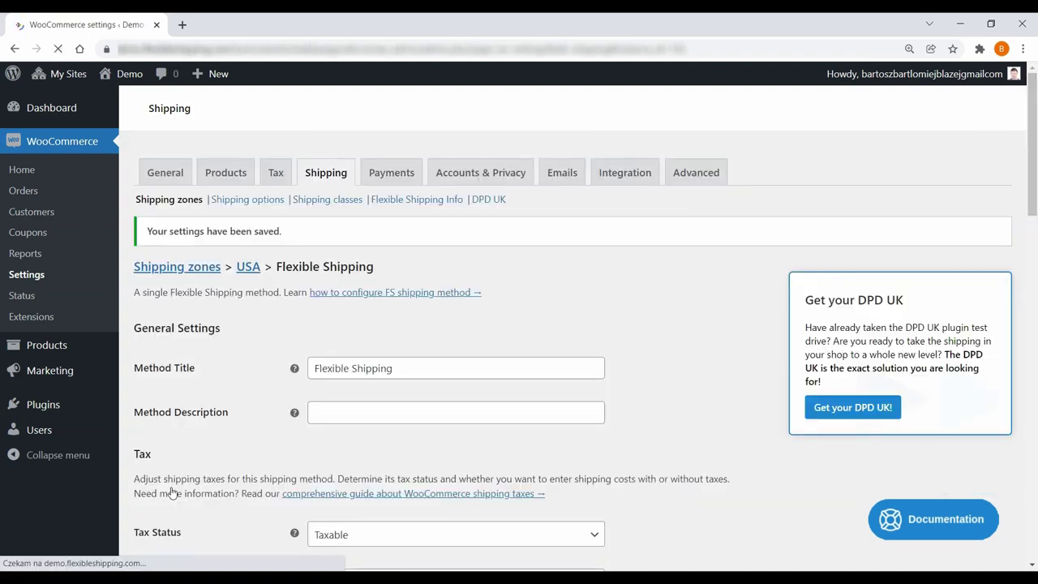
On the store's Cart page, check the Flexible Shipping cost for a single 0.1 kg Product.
click(85, 556)
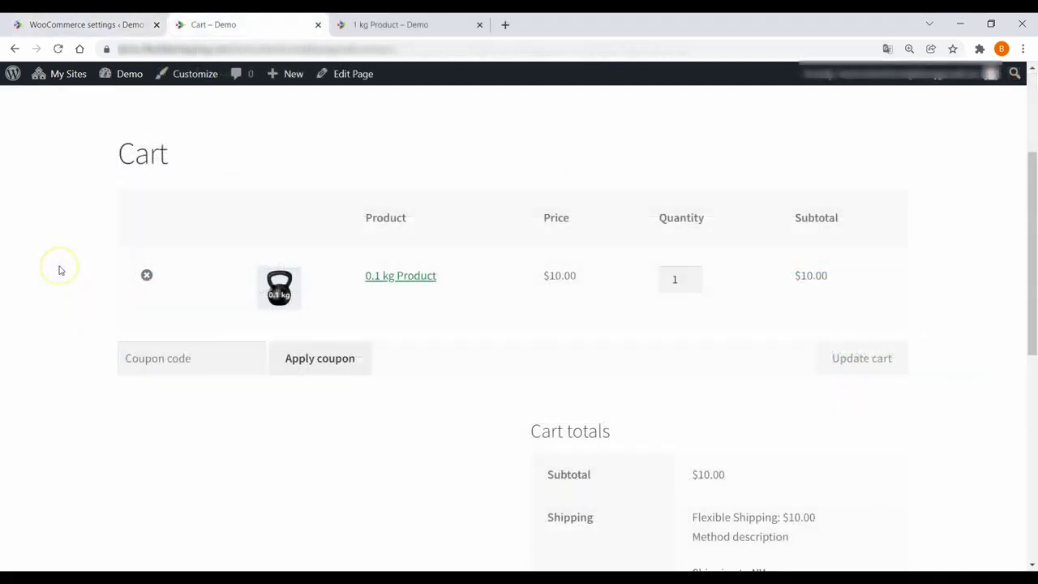
click(464, 309)
drag(784, 520, 809, 522)
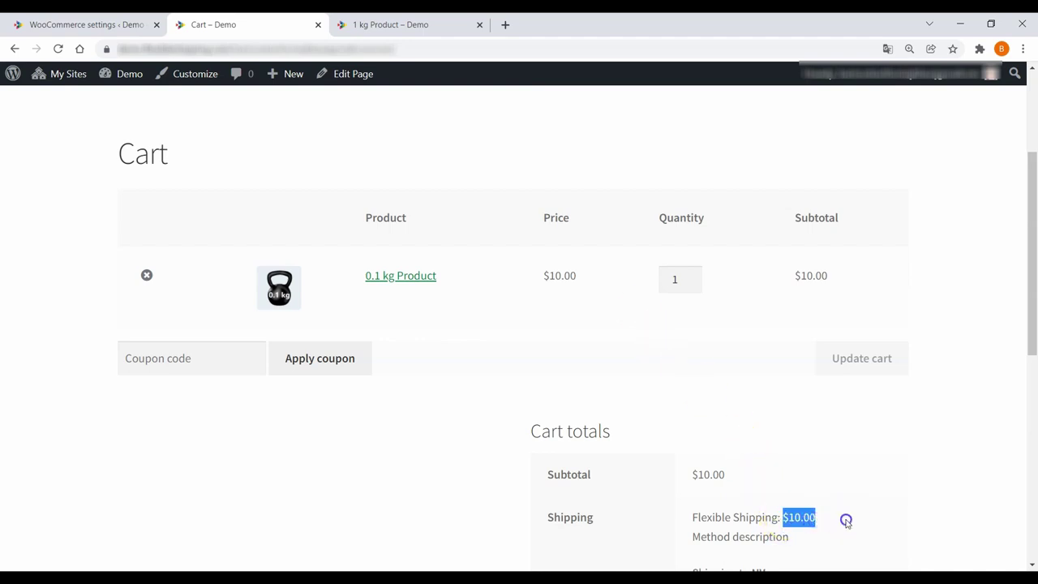
click(846, 522)
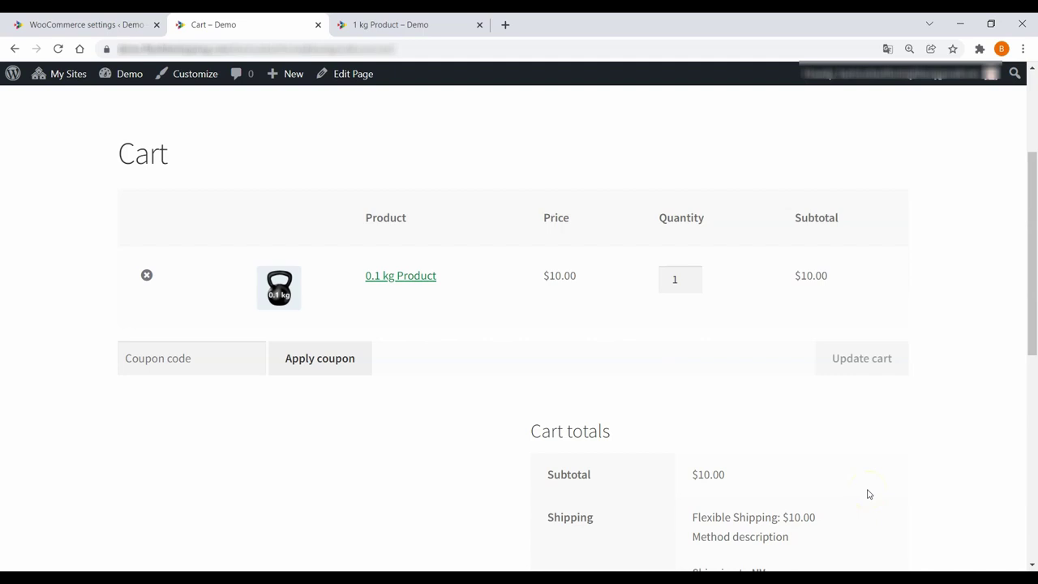
Refresh the cart to include the added 1 kg Product and check the Flexible Shipping cost in the cart totals.
key(F5)
scroll(612, 298, down, 2)
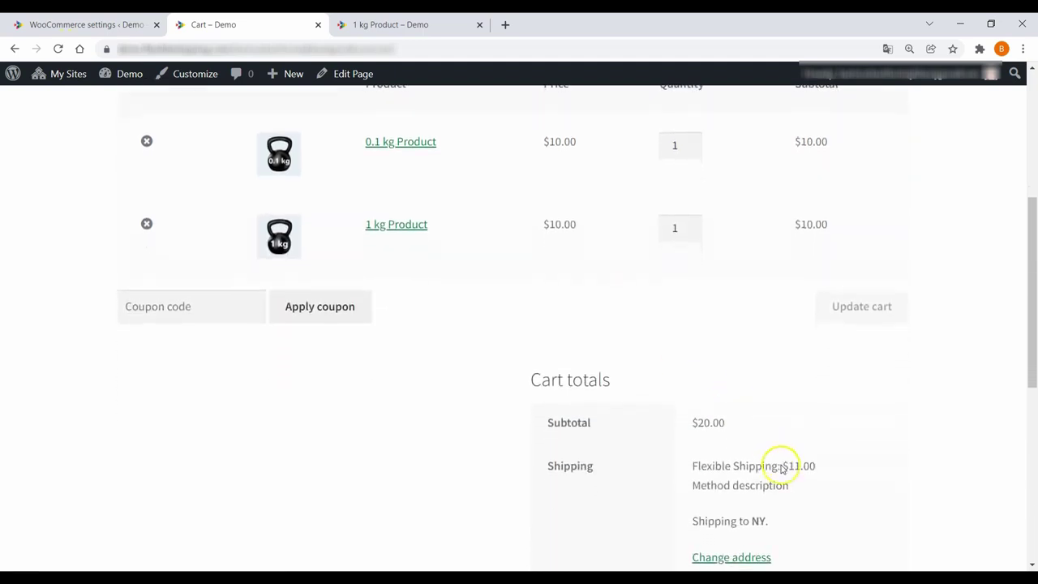
drag(783, 465, 818, 468)
click(868, 469)
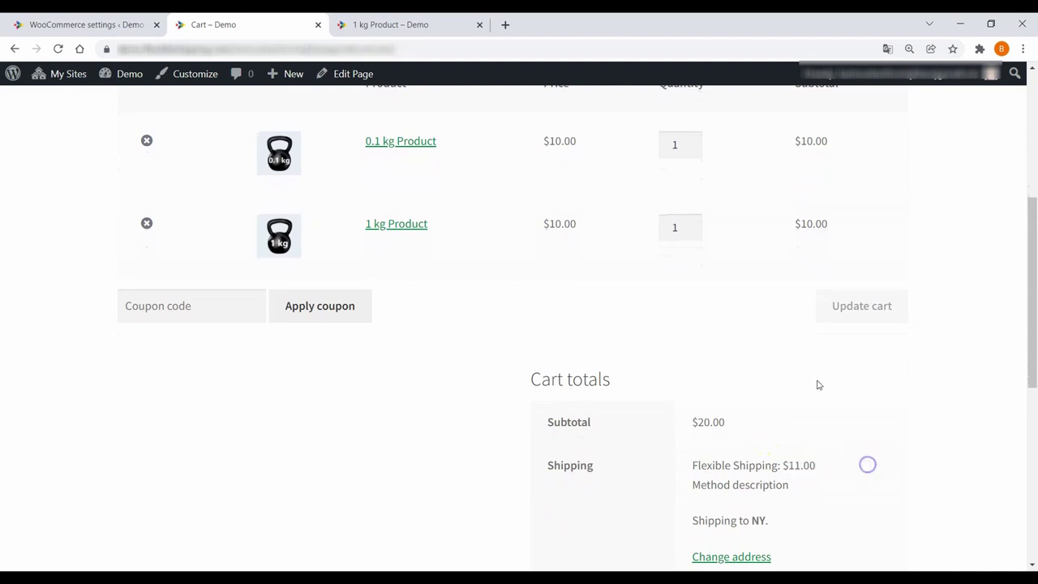
Update the 1 kg Product quantity to 5 and check the Flexible Shipping cost in the cart totals.
click(694, 224)
click(693, 224)
click(694, 224)
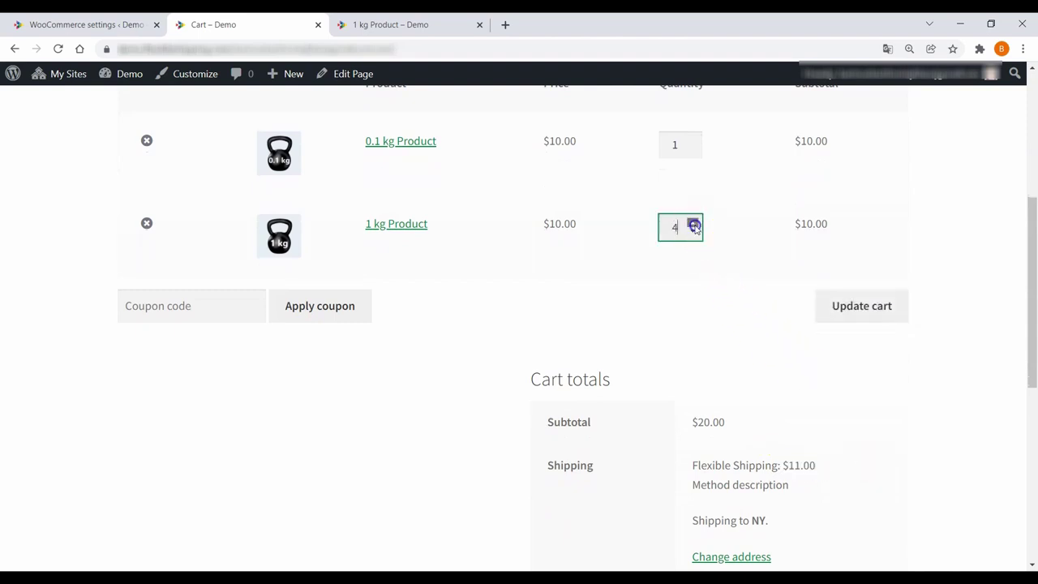
click(693, 224)
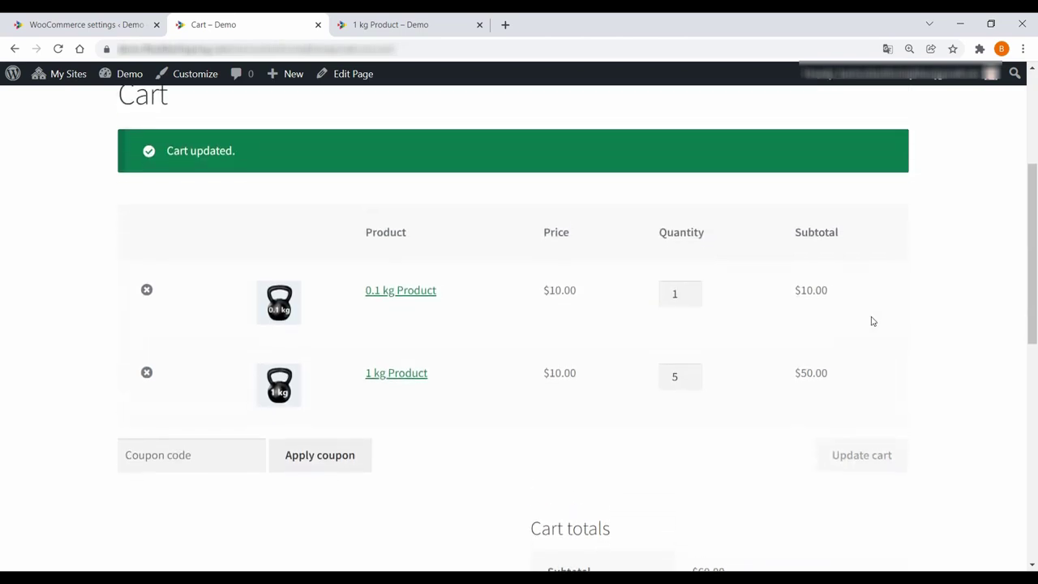
scroll(872, 321, down, 5)
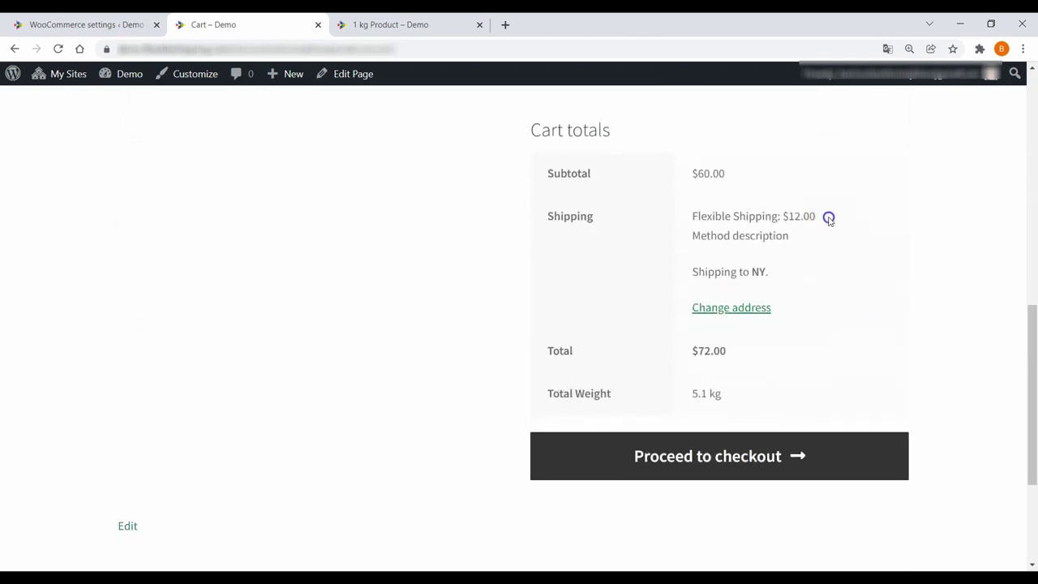
drag(830, 216, 783, 216)
click(854, 225)
Update the 1 kg Product quantity to 8 and check the Flexible Shipping cost for the heavier cart.
scroll(854, 225, up, 3)
scroll(854, 224, up, 1)
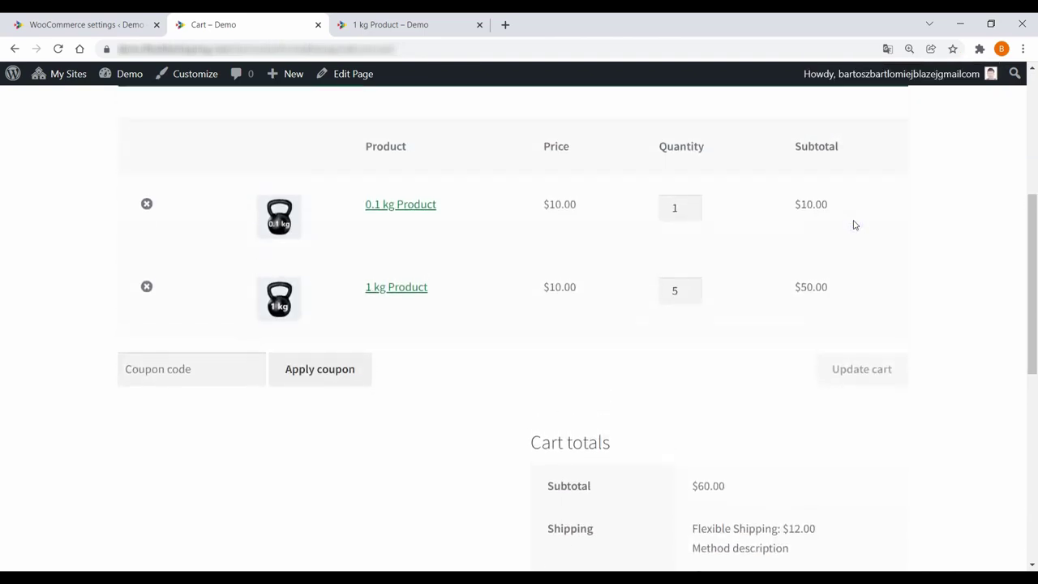
click(693, 309)
click(692, 309)
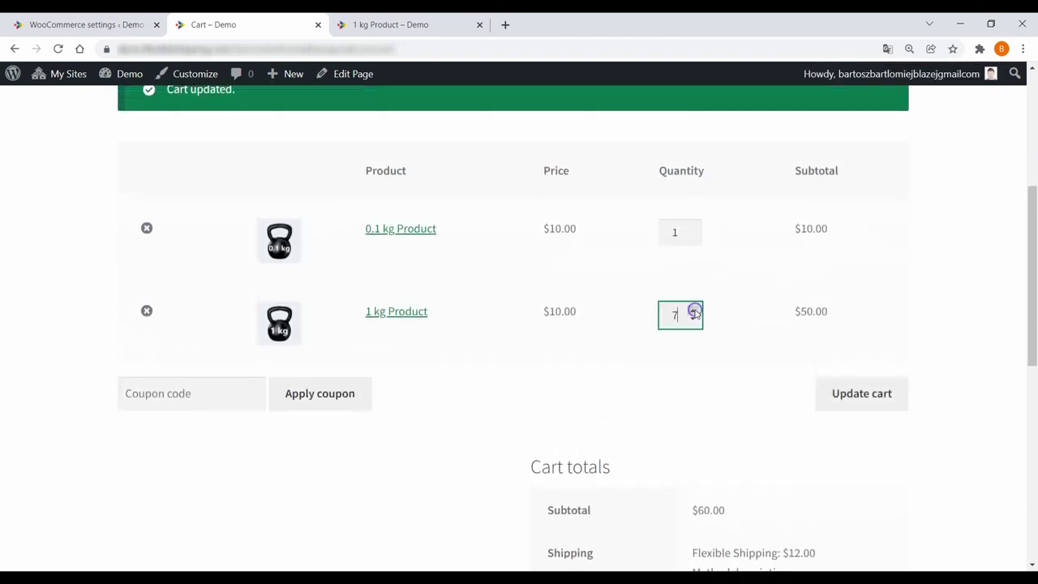
click(693, 309)
click(846, 397)
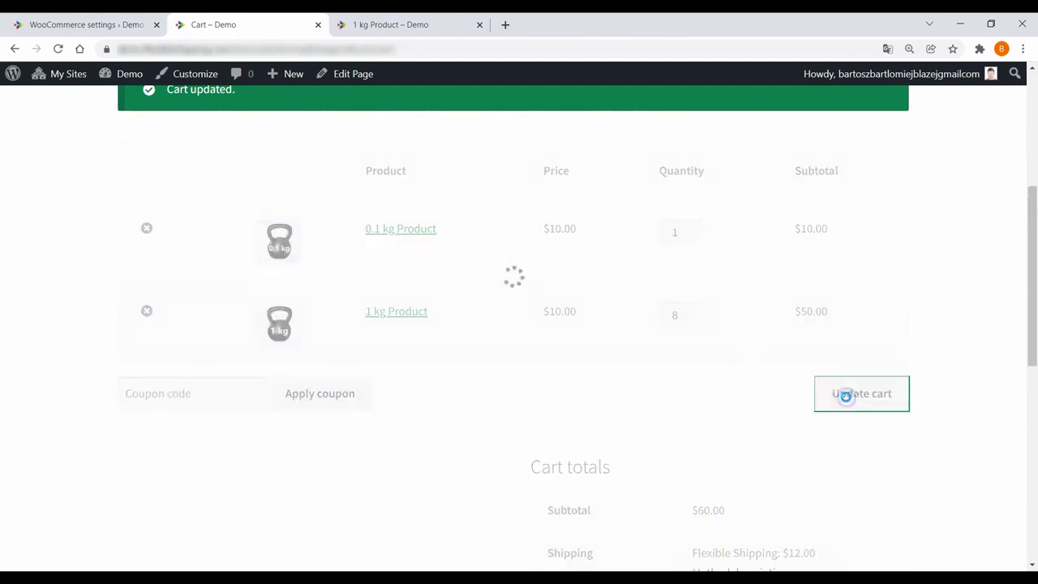
scroll(931, 407, down, 2)
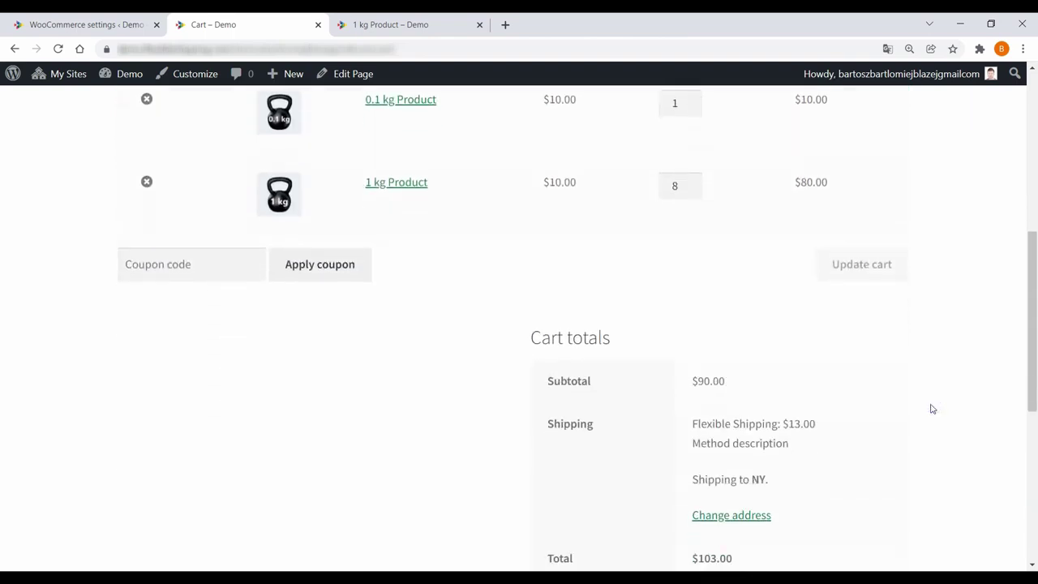
drag(835, 417, 785, 422)
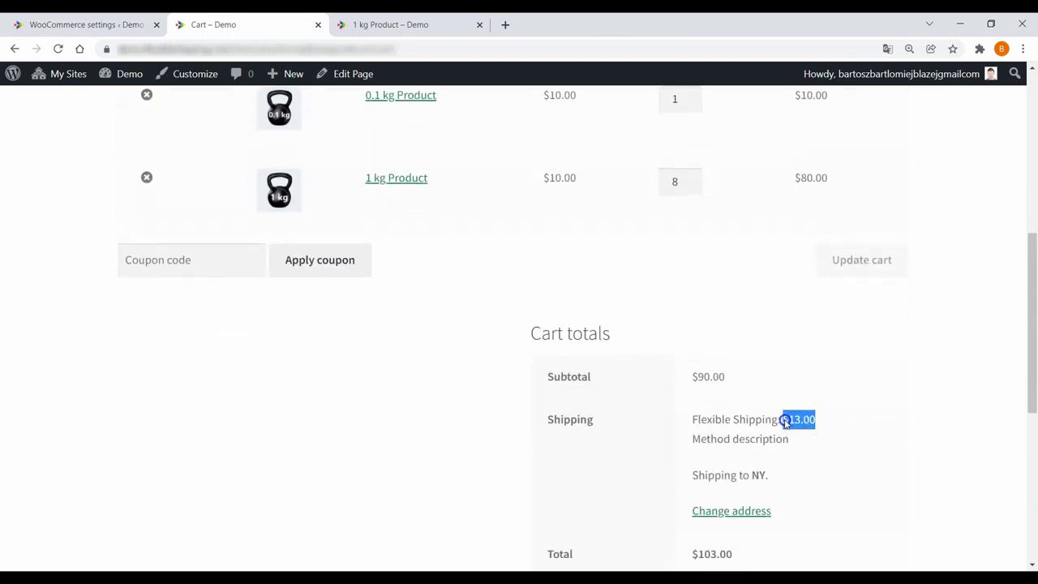
click(841, 420)
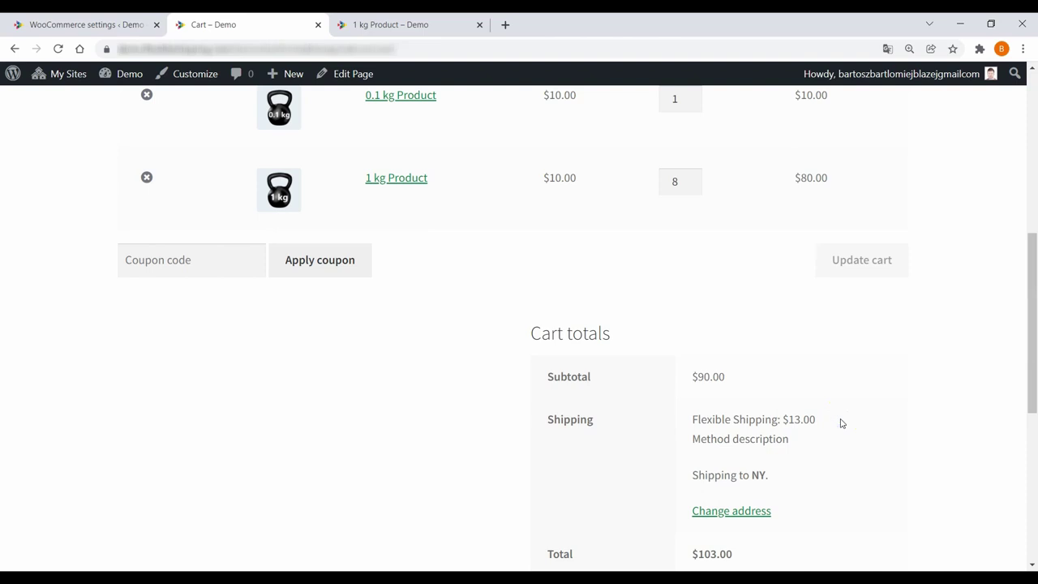